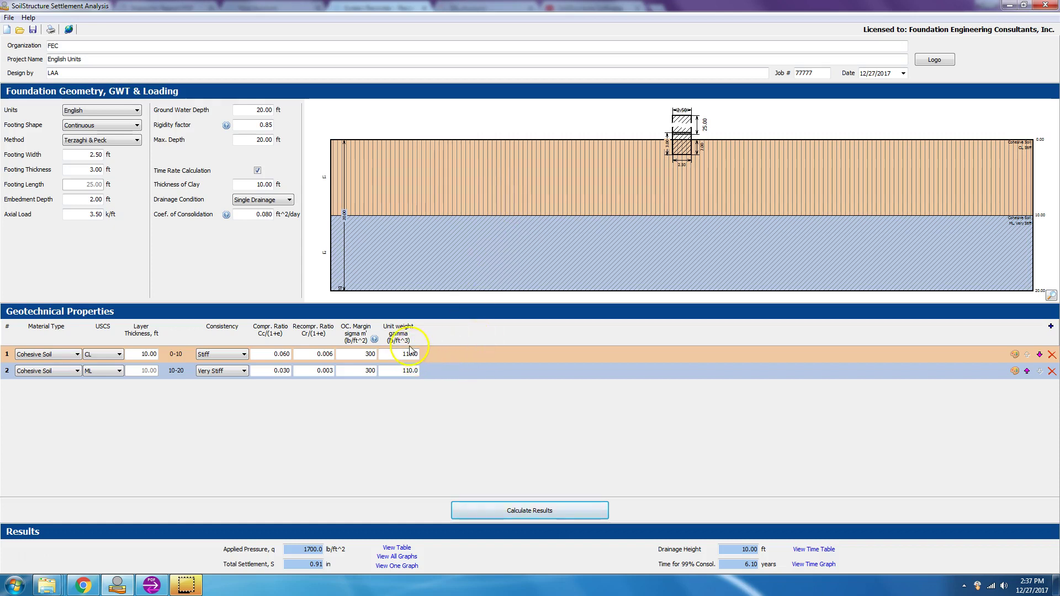
Step: Clear the previous results and keep English units, a Continuous footing and the Terzaghi & Peck method
left_click(657, 245)
left_click(694, 147)
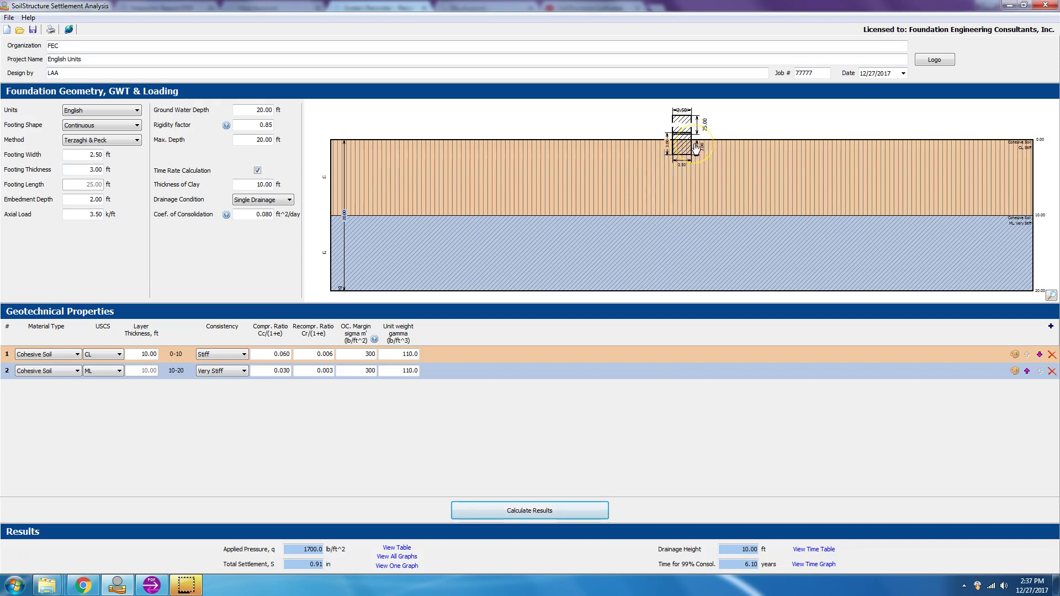
mouse_move(687, 391)
left_mouse_down()
mouse_move(638, 386)
mouse_move(575, 287)
mouse_move(220, 109)
mouse_move(199, 223)
mouse_move(495, 201)
mouse_move(343, 141)
mouse_move(245, 137)
left_mouse_up()
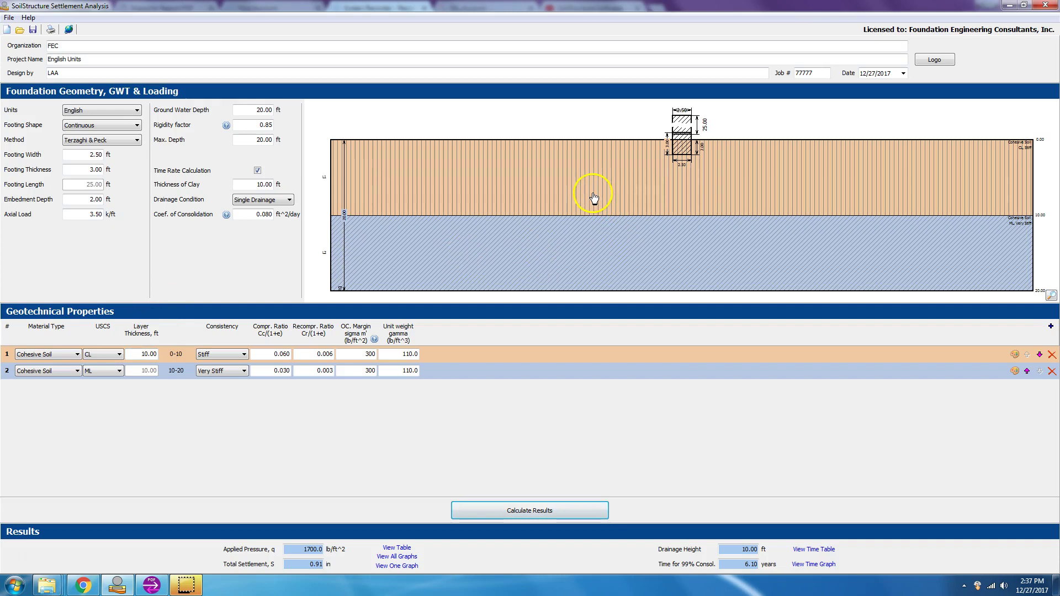
left_click(134, 113)
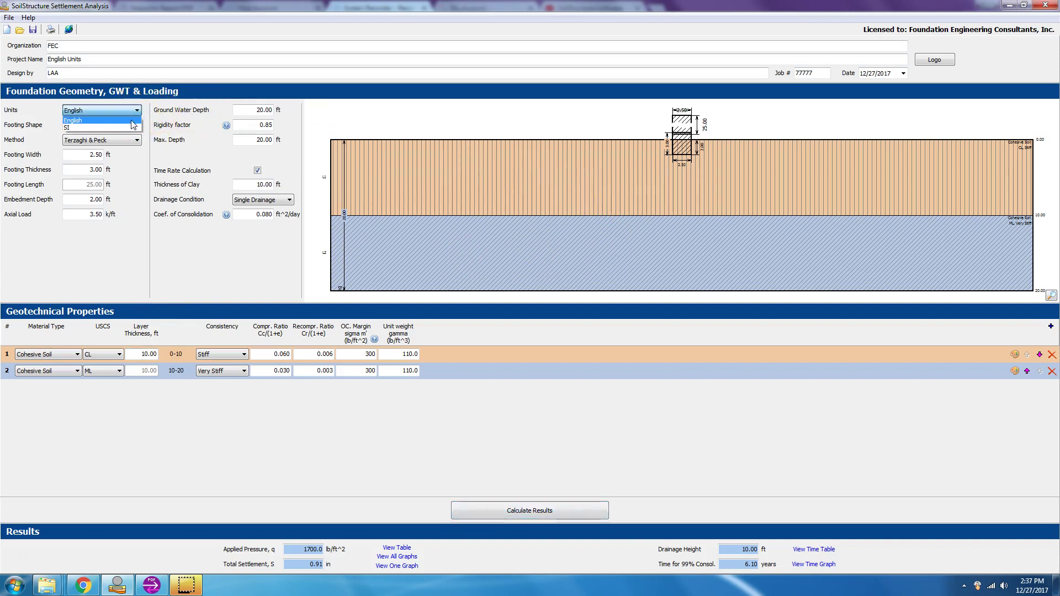
left_click(132, 121)
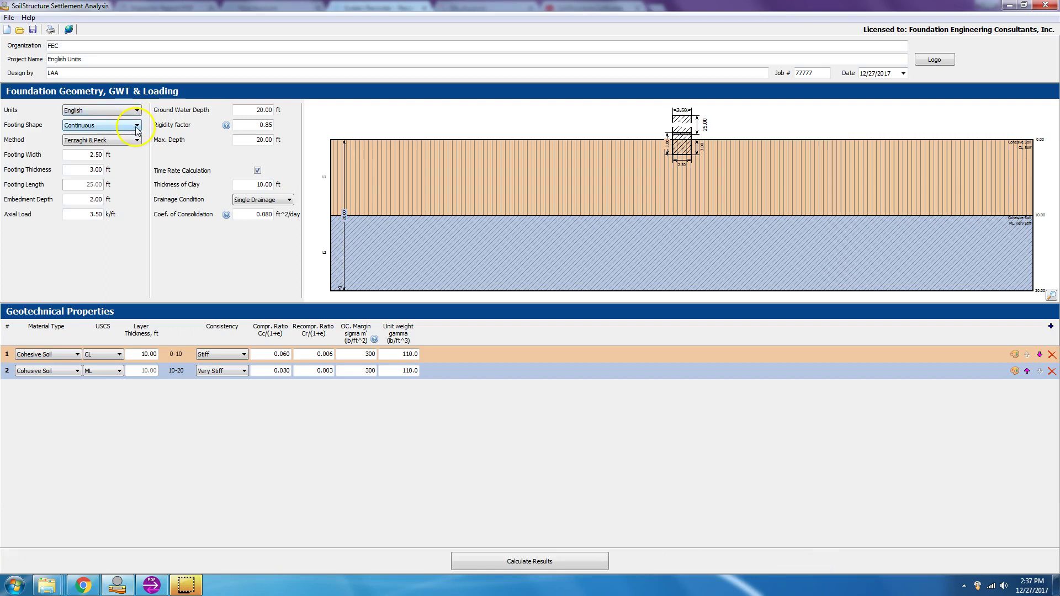
left_click(137, 126)
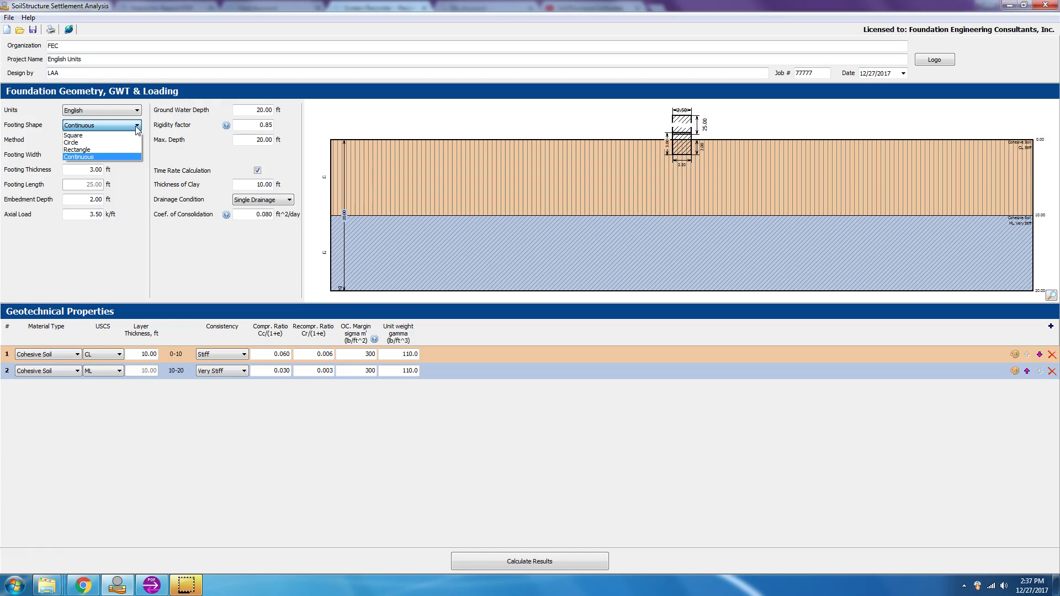
left_click(87, 158)
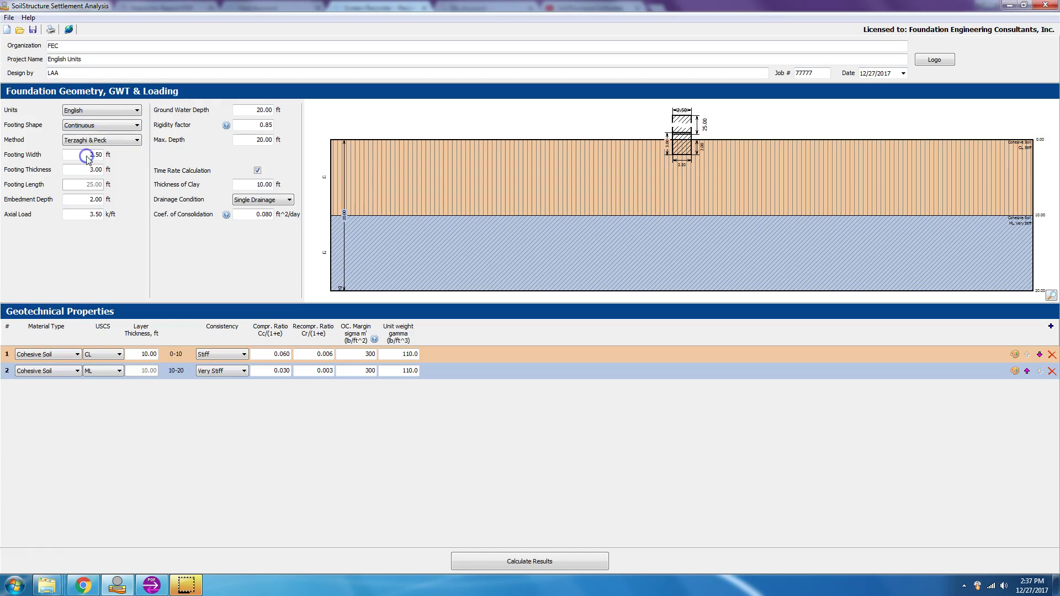
left_click(137, 141)
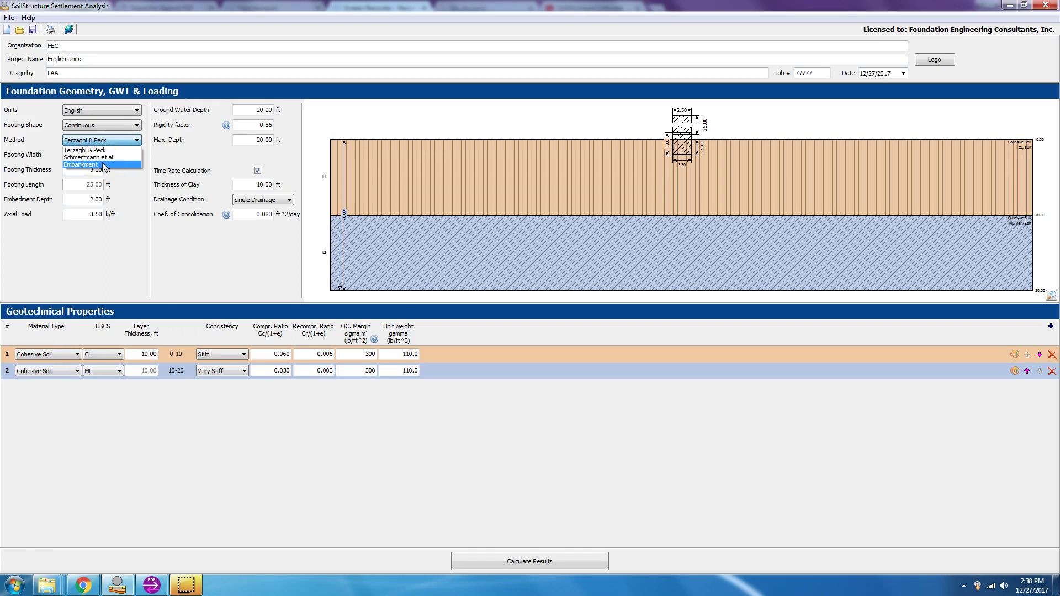
left_click(125, 140)
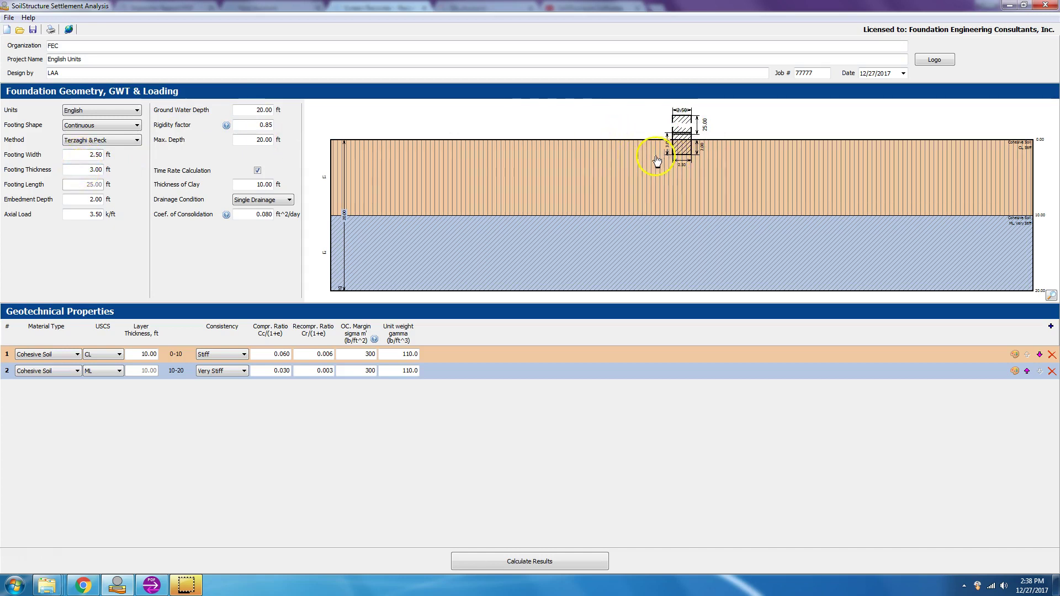
left_click(704, 173)
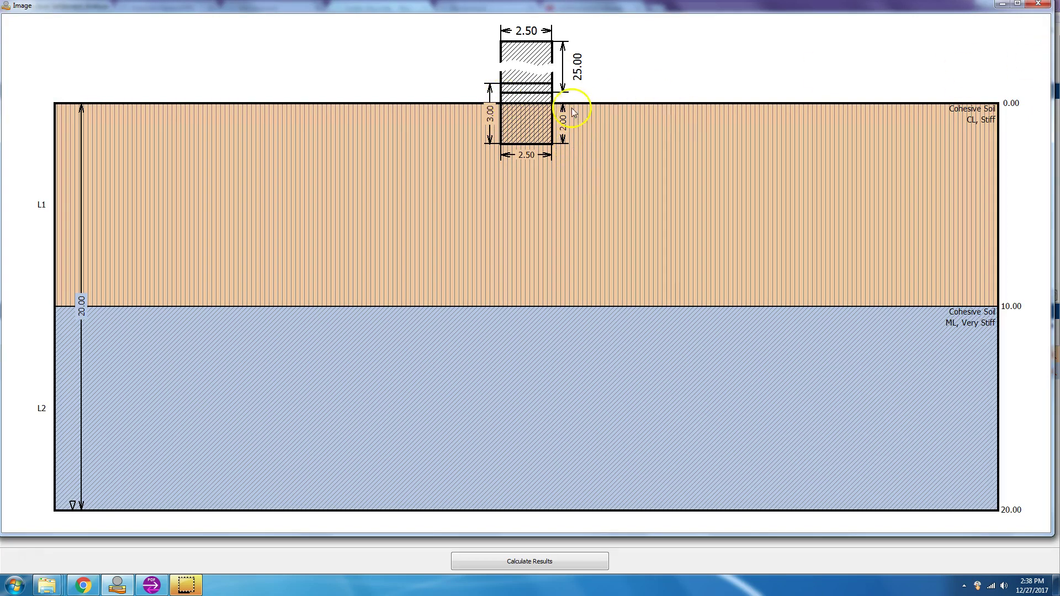
left_click(1040, 5)
left_click(88, 202)
left_click(82, 214)
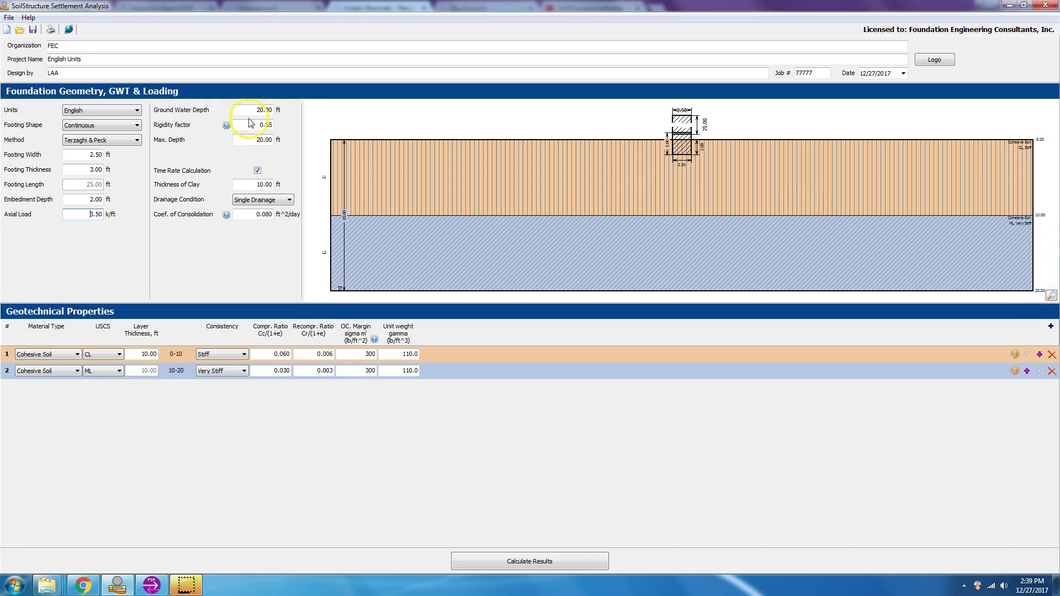
left_click(276, 109)
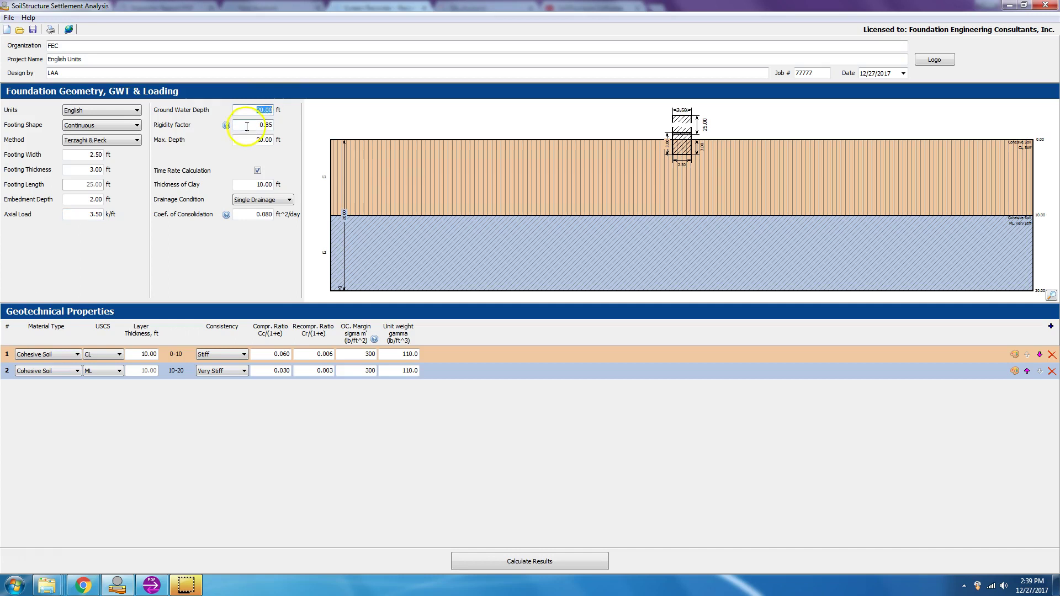
left_click(226, 126)
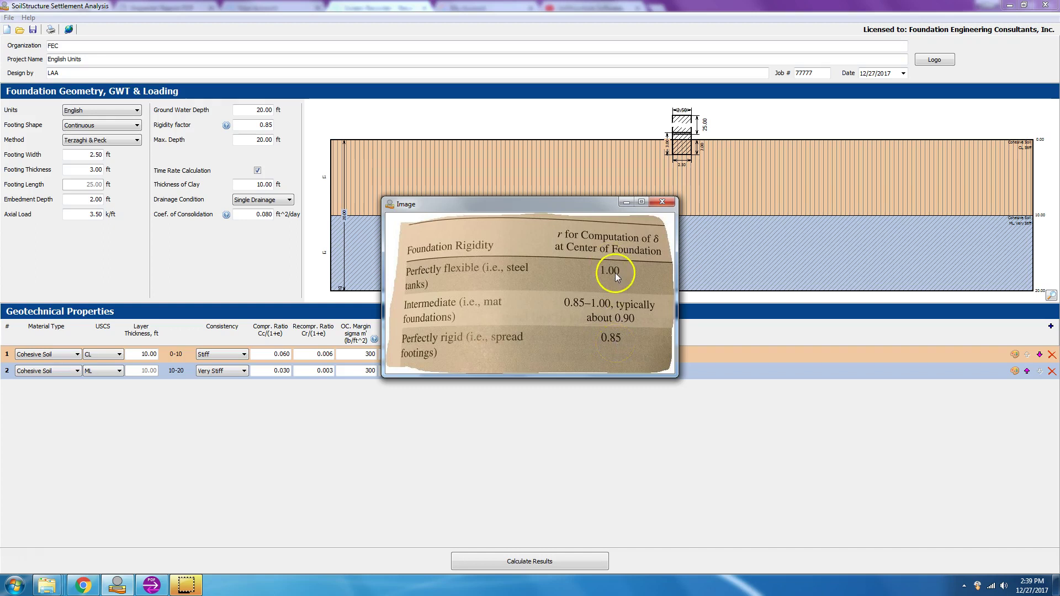
left_click(663, 202)
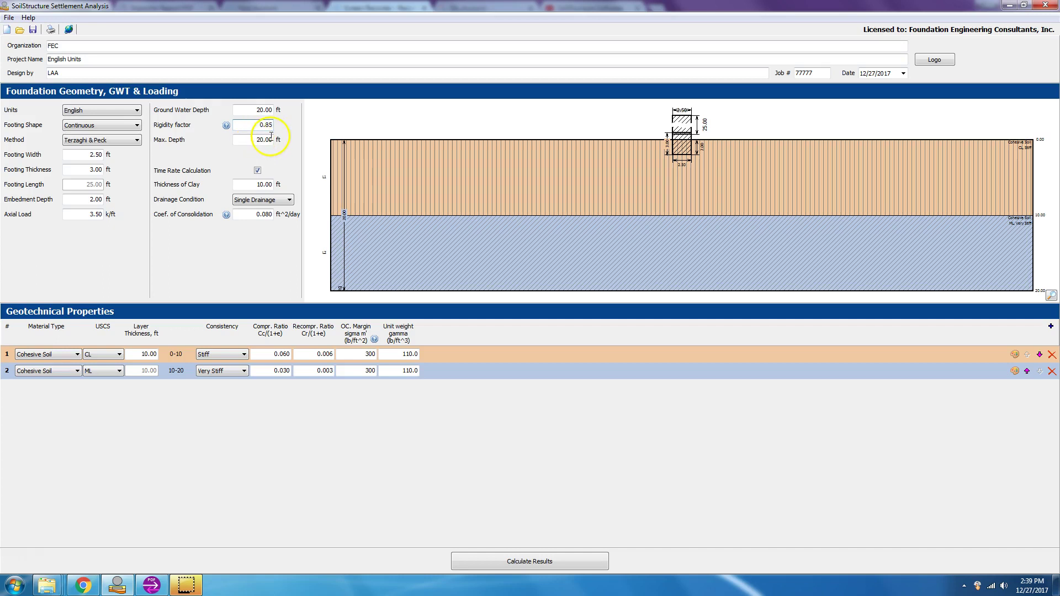
Step: Toggle time rate calculation off and back on, and inspect the enlarged soil profile drawing
left_click(258, 171)
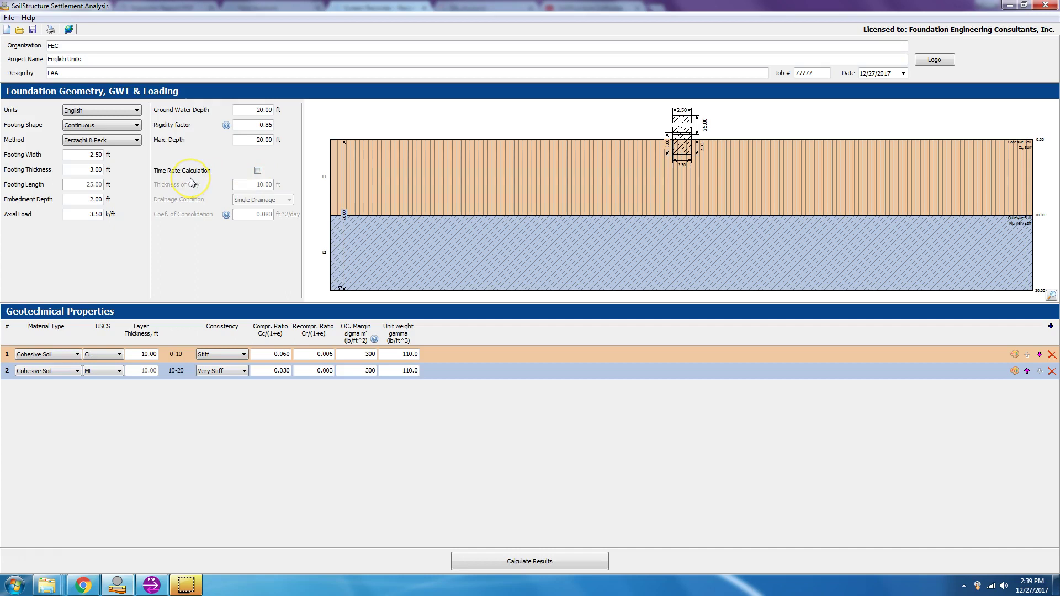
left_click(258, 171)
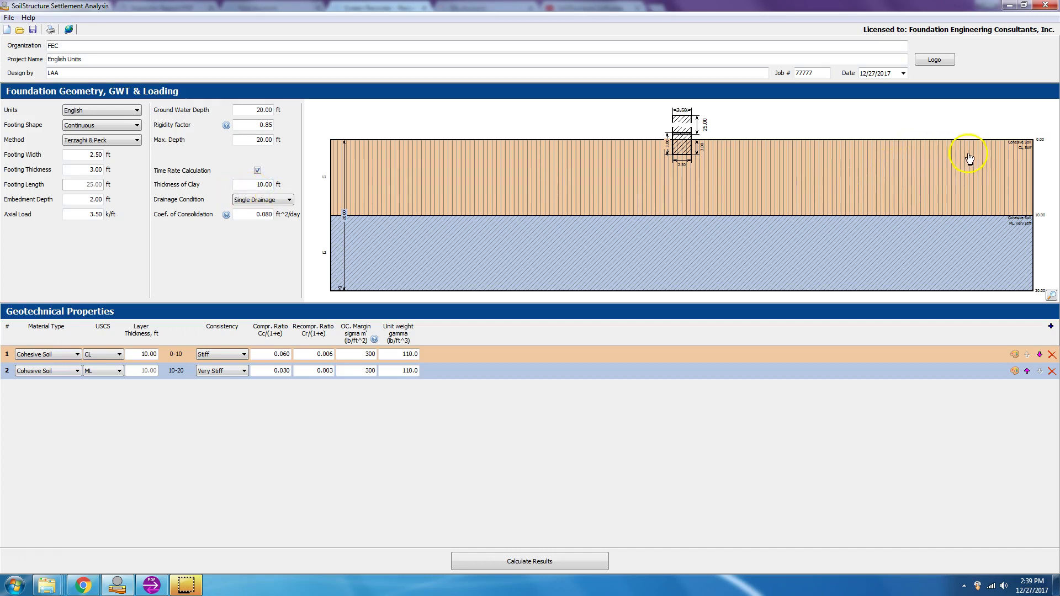
left_click(809, 165)
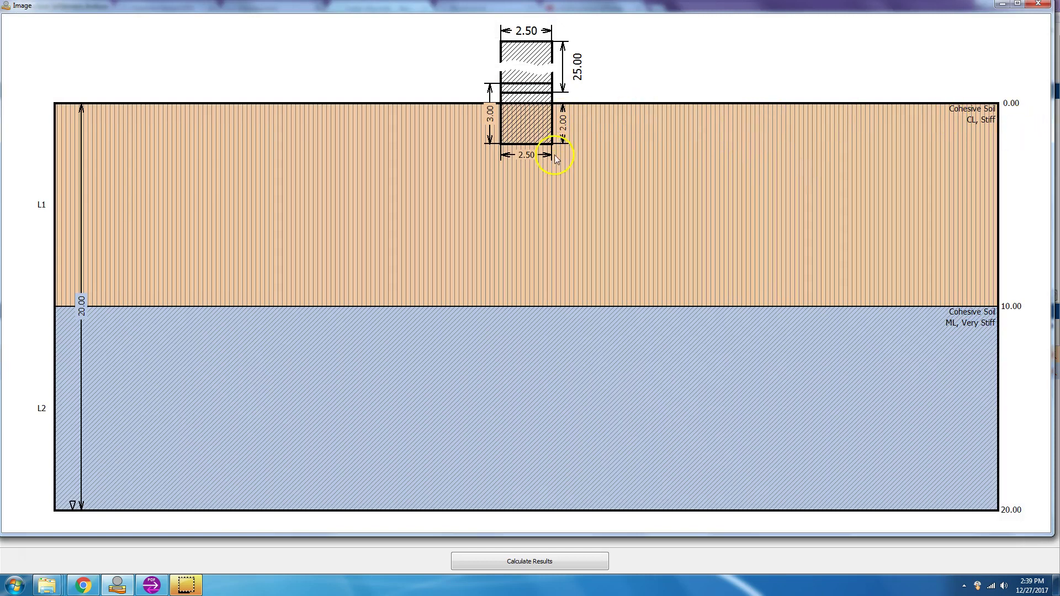
left_click(1039, 4)
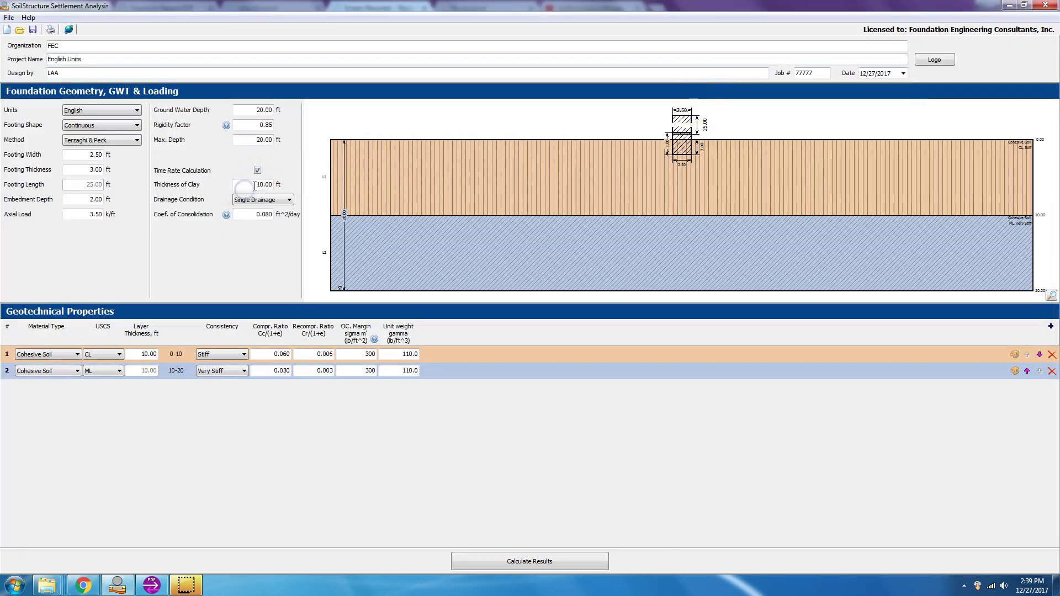
Step: Set the clay thickness to 18.00 ft and check the Cv reference chart
left_click(246, 189)
type("18.00")
key("Tab")
left_click(227, 215)
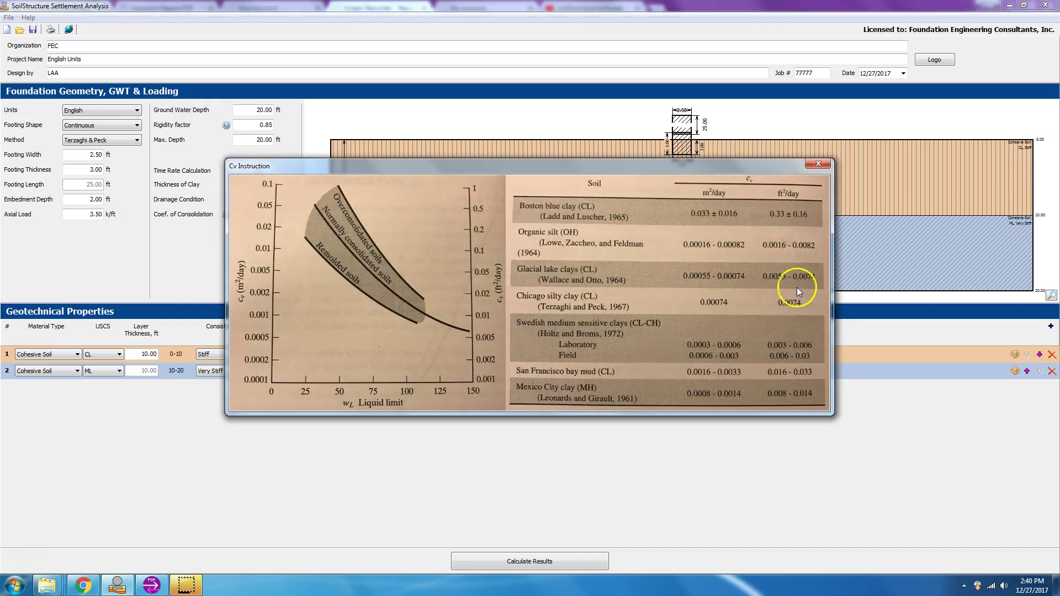
left_click(818, 166)
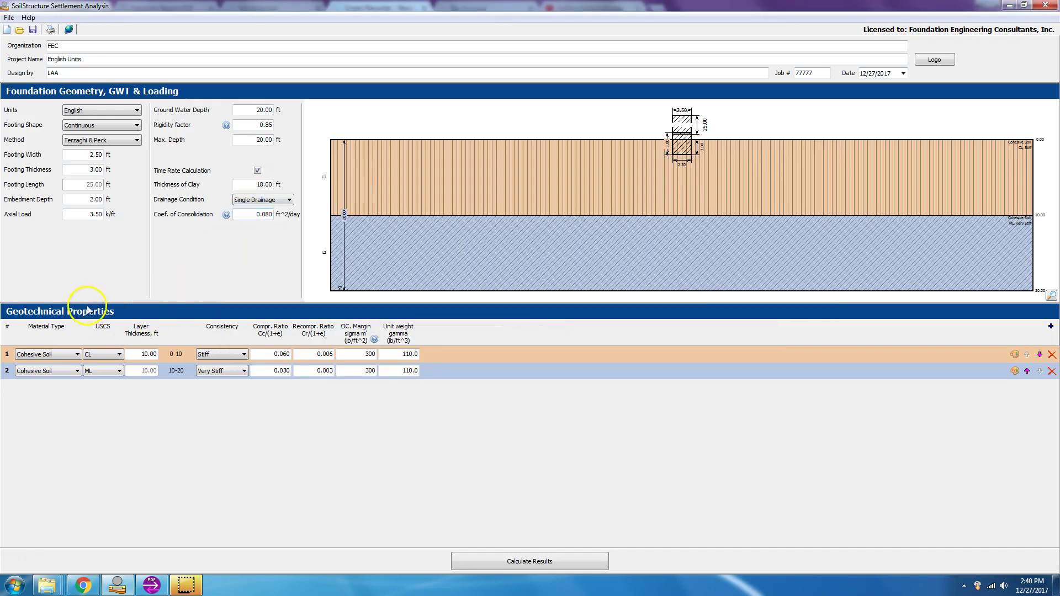
left_click(476, 171)
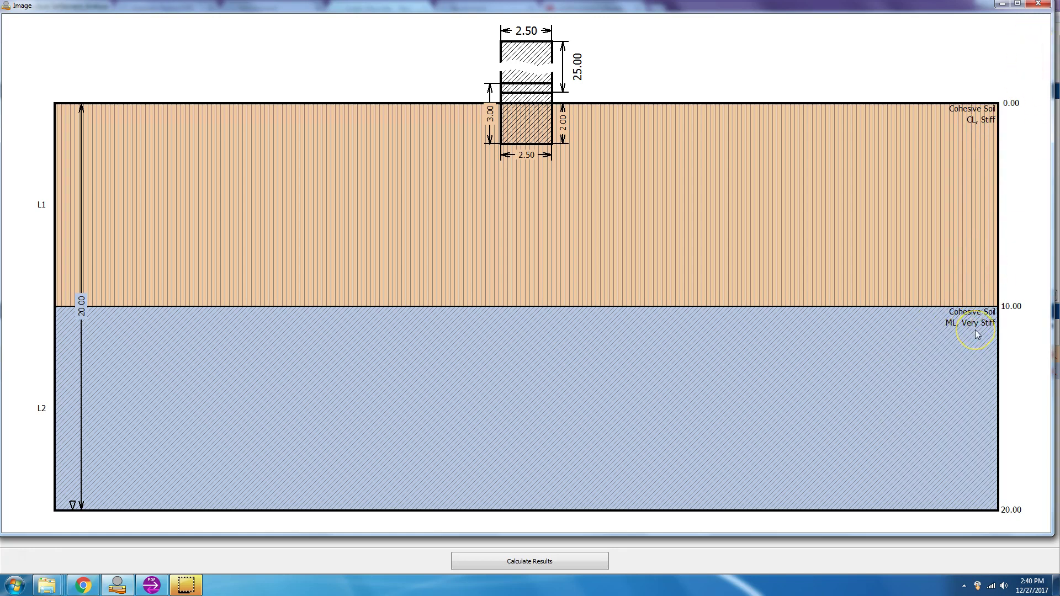
left_click(1036, 6)
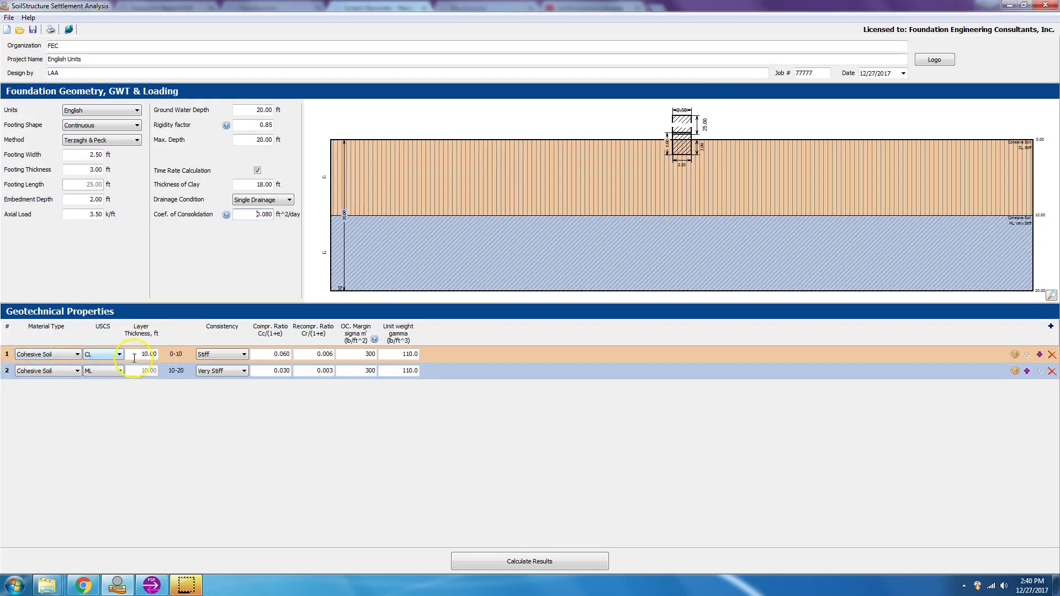
left_click(242, 356)
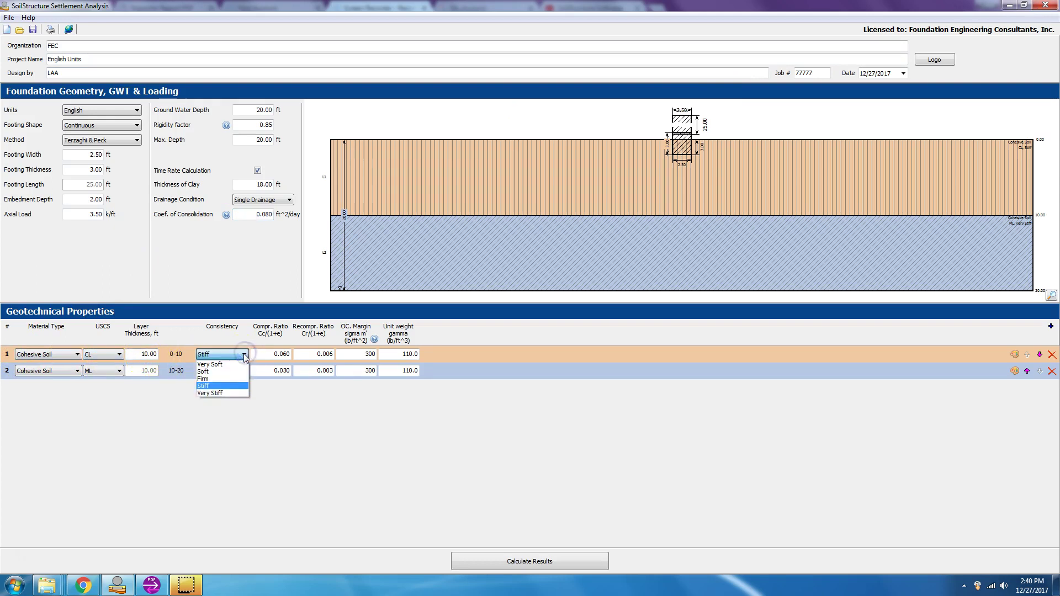
left_click(217, 387)
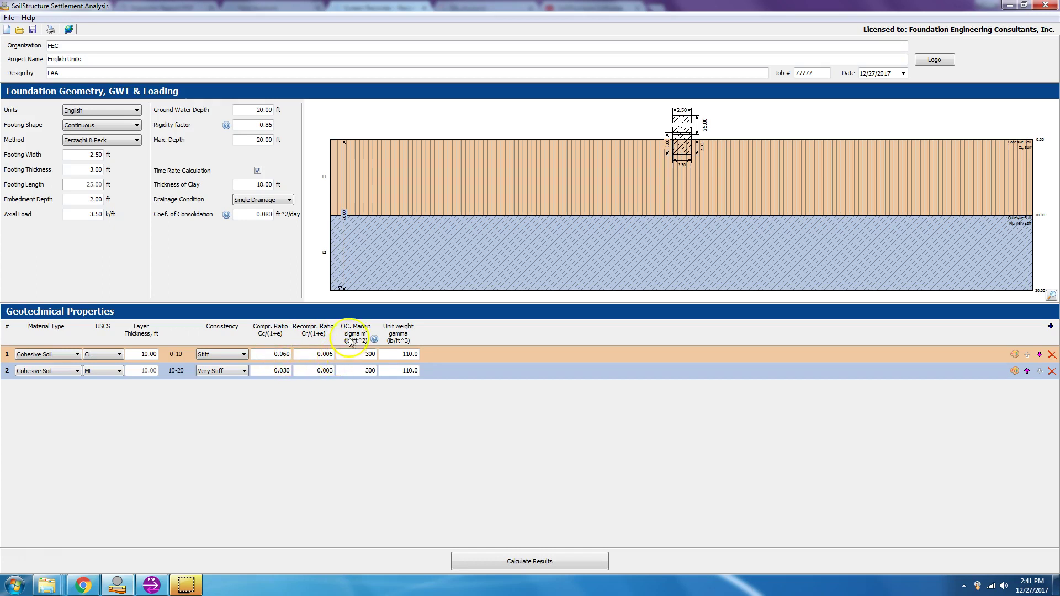
left_click(374, 340)
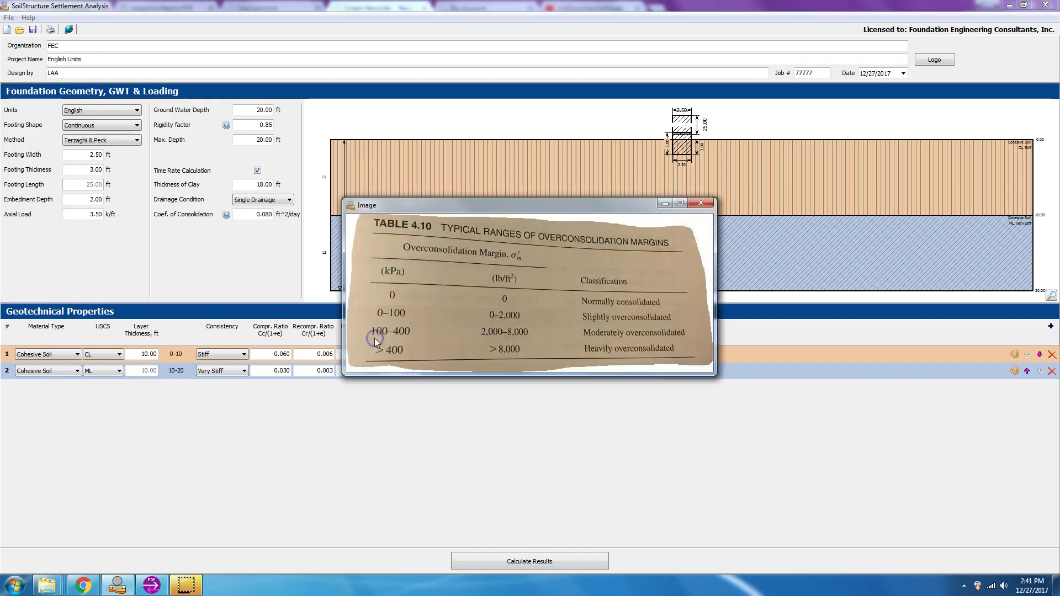
left_click_drag(553, 204, 679, 319)
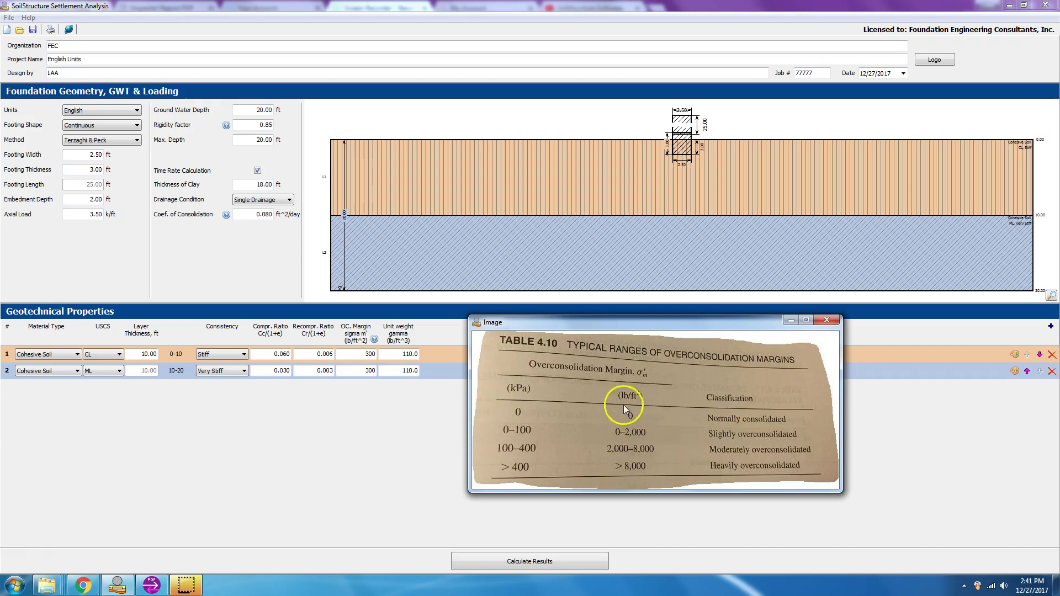
left_click(825, 319)
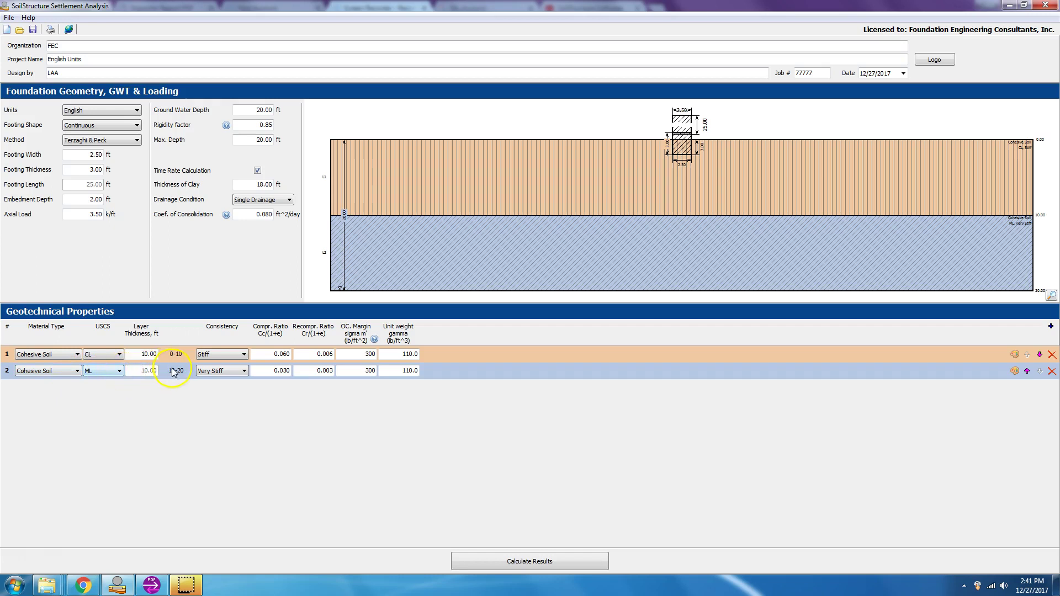
left_click(286, 375)
mouse_move(274, 366)
left_mouse_down()
mouse_move(268, 334)
mouse_move(280, 330)
mouse_move(265, 340)
mouse_move(283, 343)
mouse_move(284, 371)
left_mouse_up()
left_click_drag(367, 369, 378, 369)
Step: Calculate results past the unsaved-file prompt: 0.91 in settlement, 19.76 years to 99% consolidation
left_click(395, 370)
left_click(561, 561)
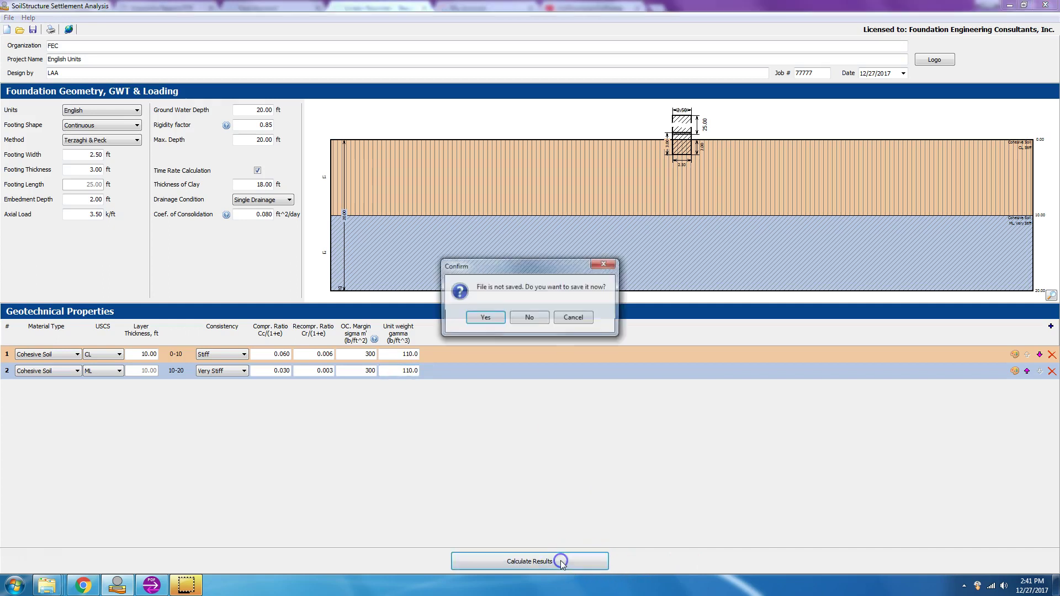
left_click(473, 317)
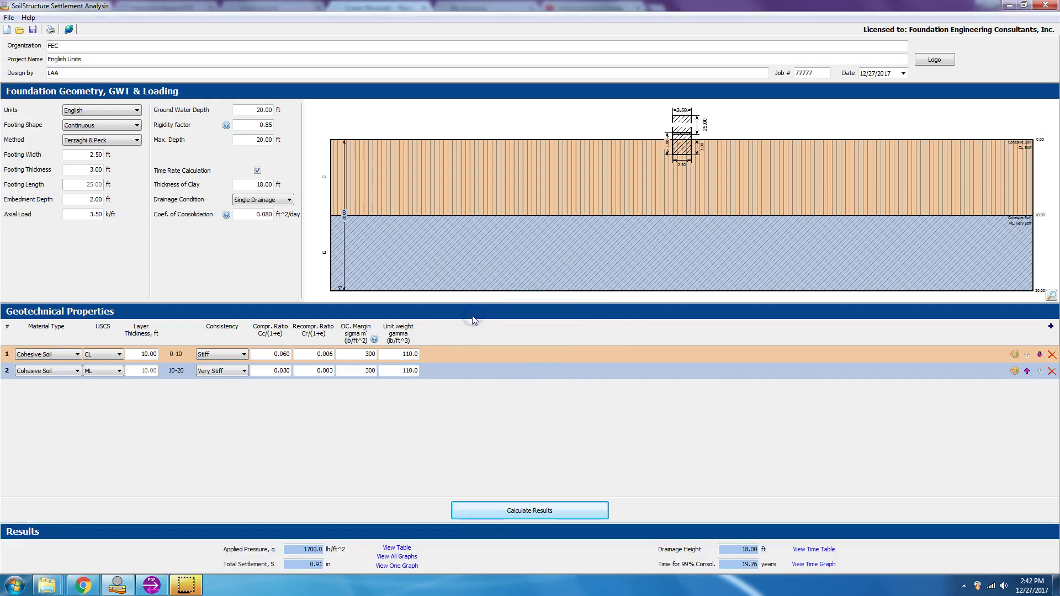
left_click(716, 345)
left_click(402, 547)
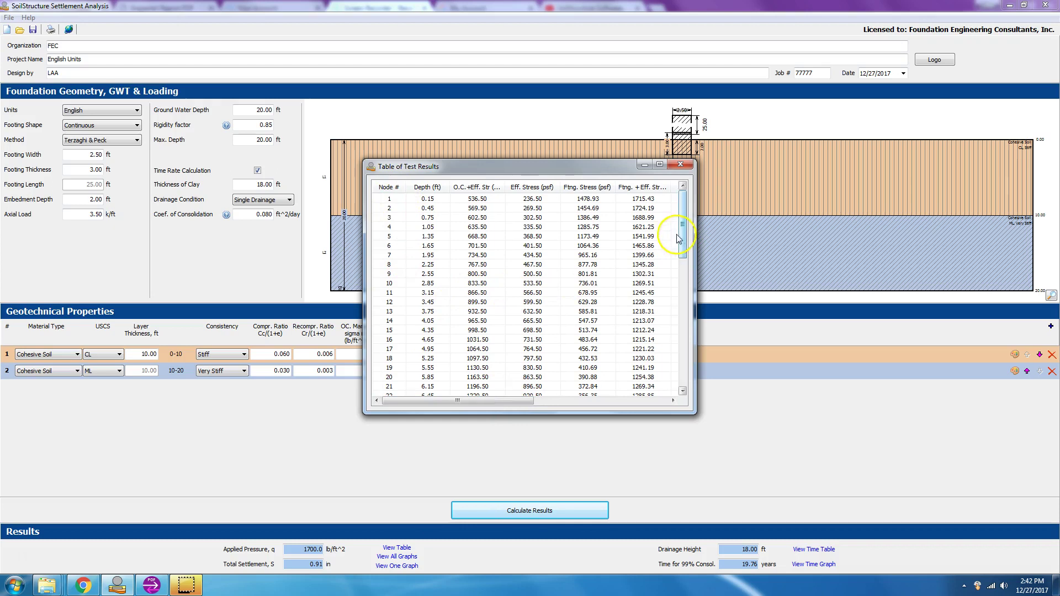
left_click_drag(684, 238, 681, 178)
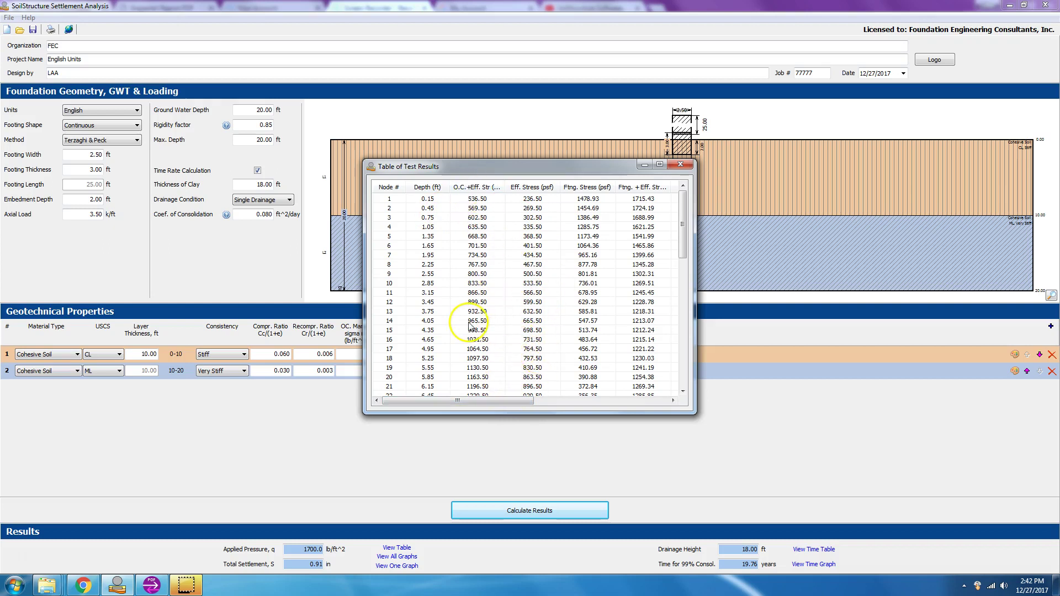
left_click_drag(501, 402, 594, 402)
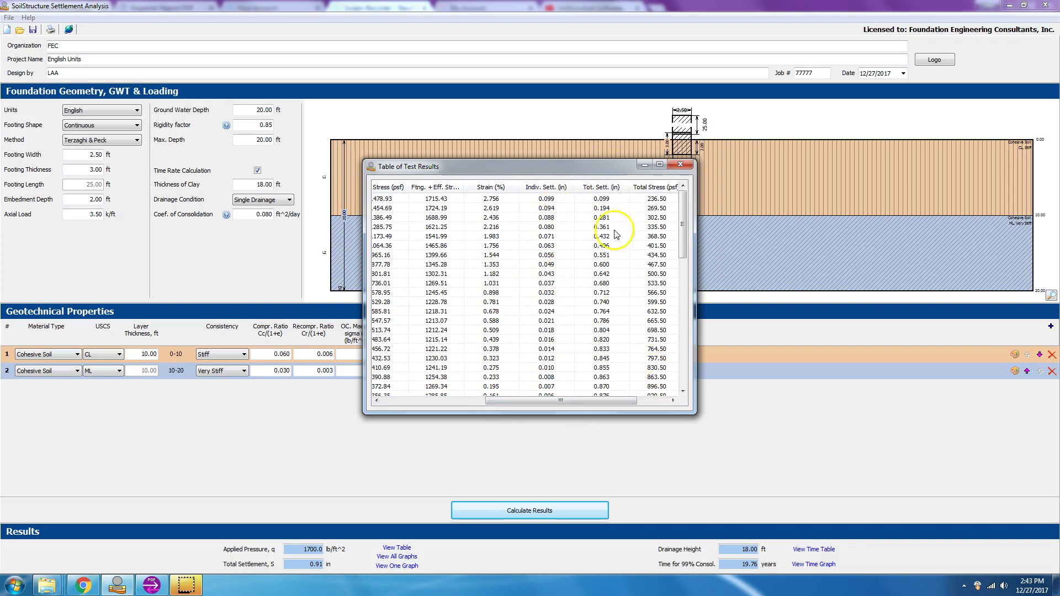
left_click_drag(597, 402, 672, 403)
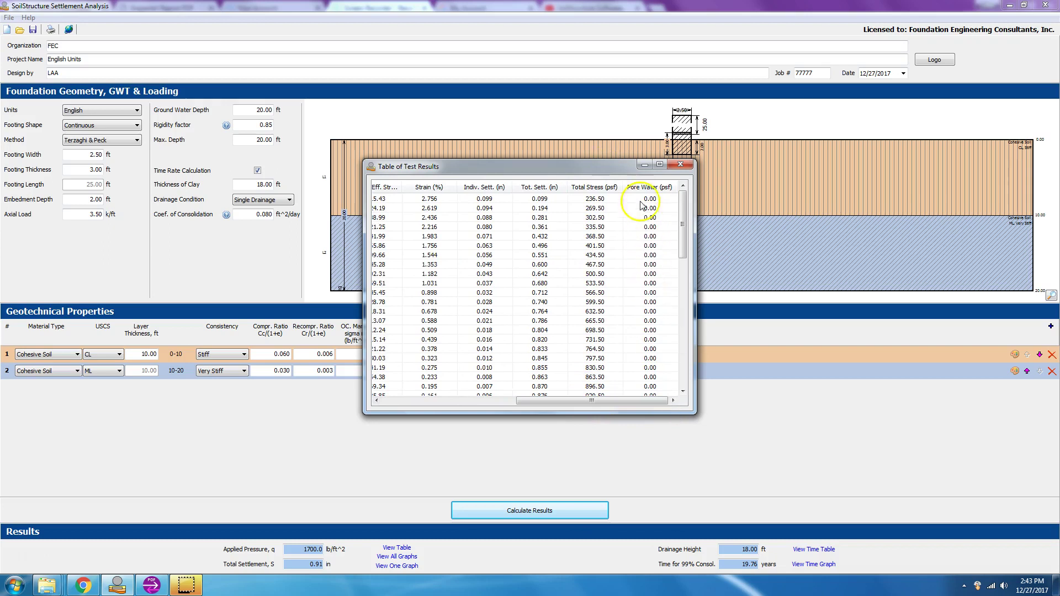
left_click(680, 164)
Step: Display all graphs and read curve values, e.g. 2183.50 lb/ft^2 effective stress at 17.85 ft
left_click(401, 556)
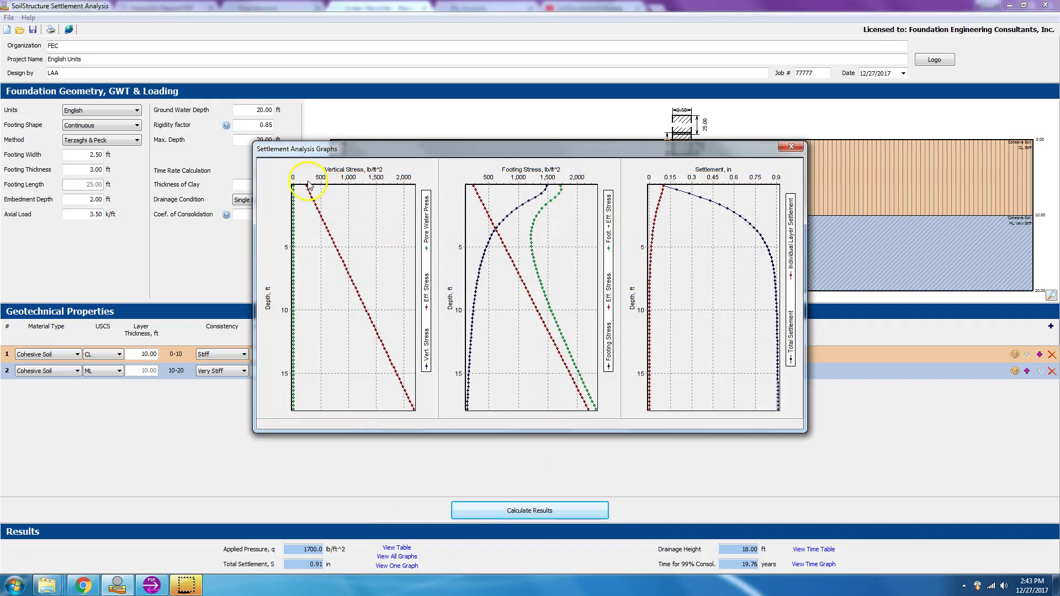
mouse_move(342, 267)
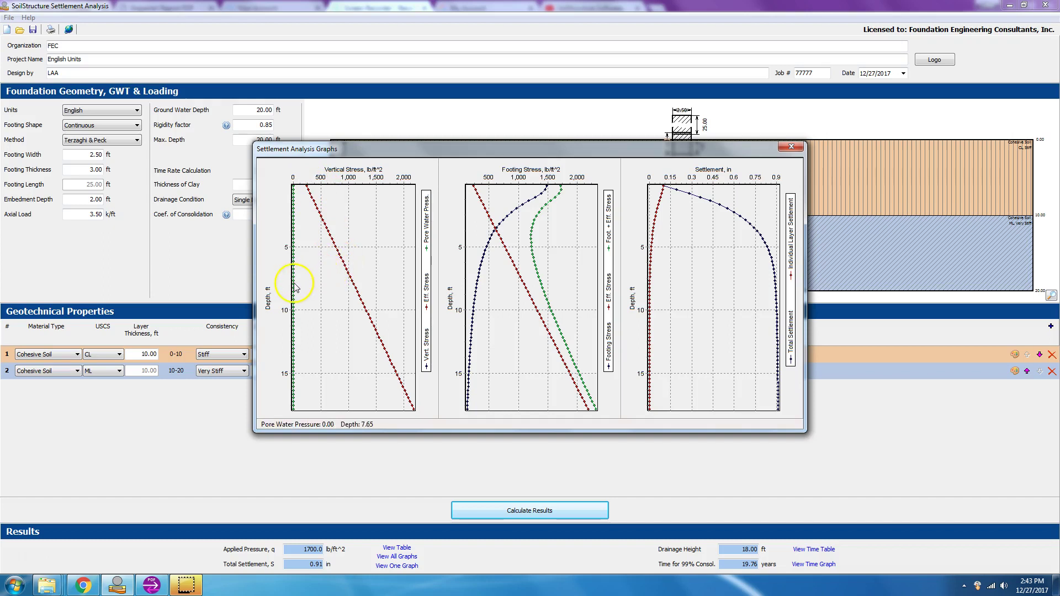
mouse_move(294, 288)
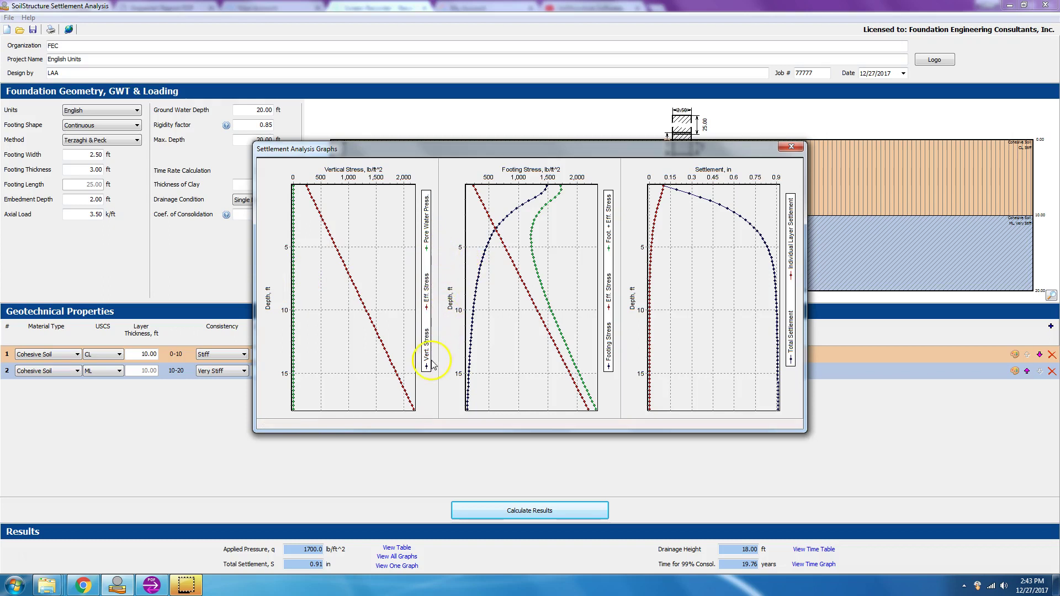
mouse_move(401, 381)
mouse_move(596, 408)
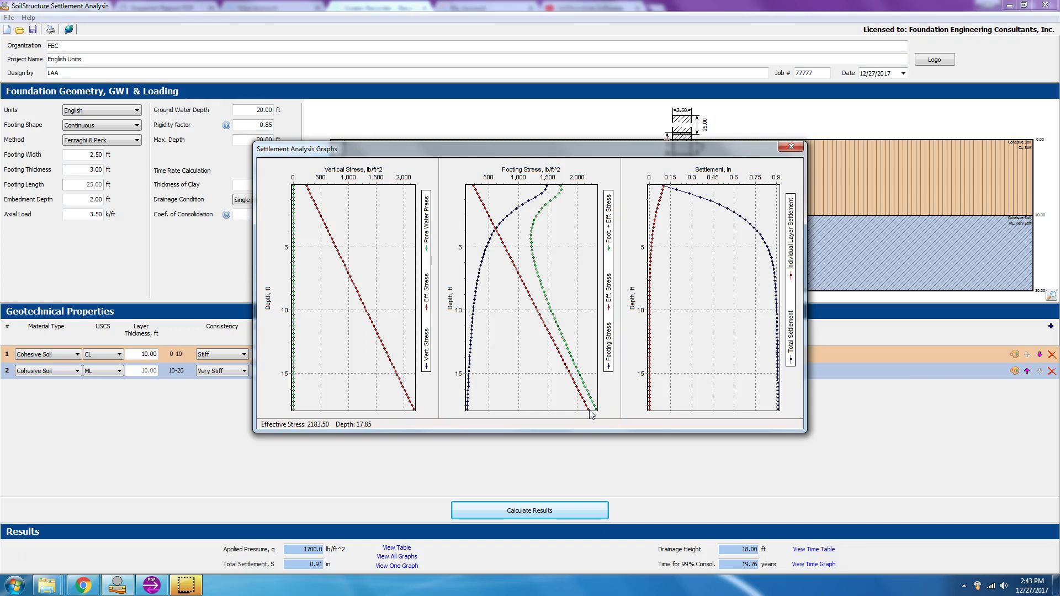
left_click(15, 587)
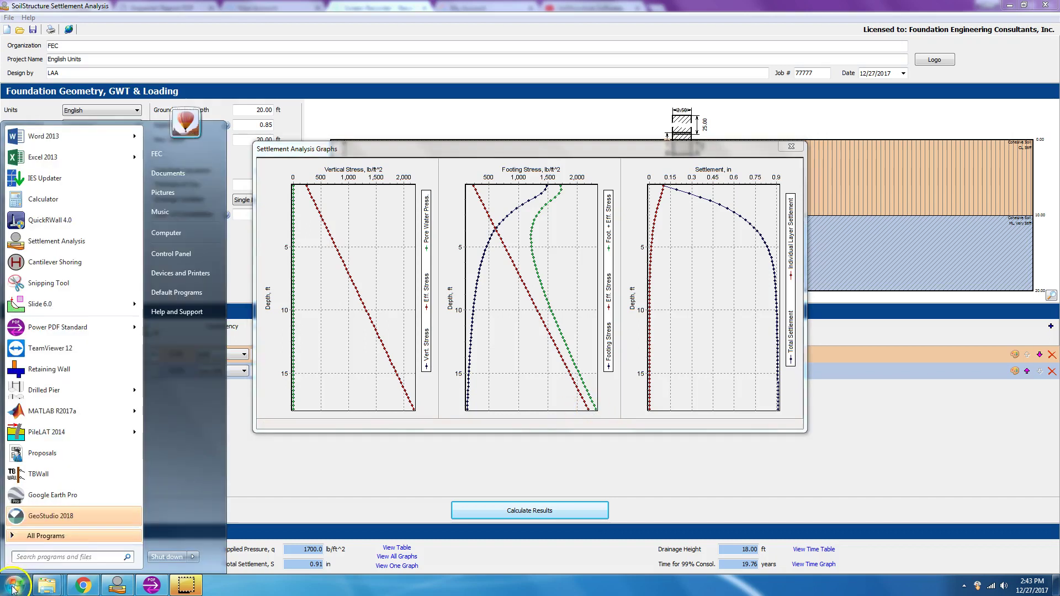
left_click(104, 555)
type("CA")
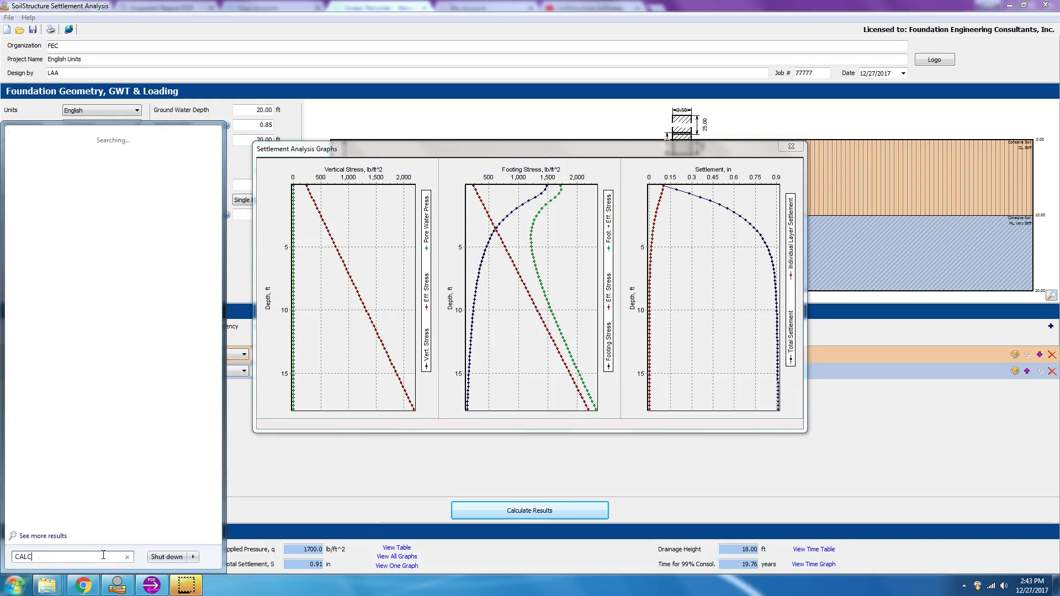
type("LC")
left_click(42, 155)
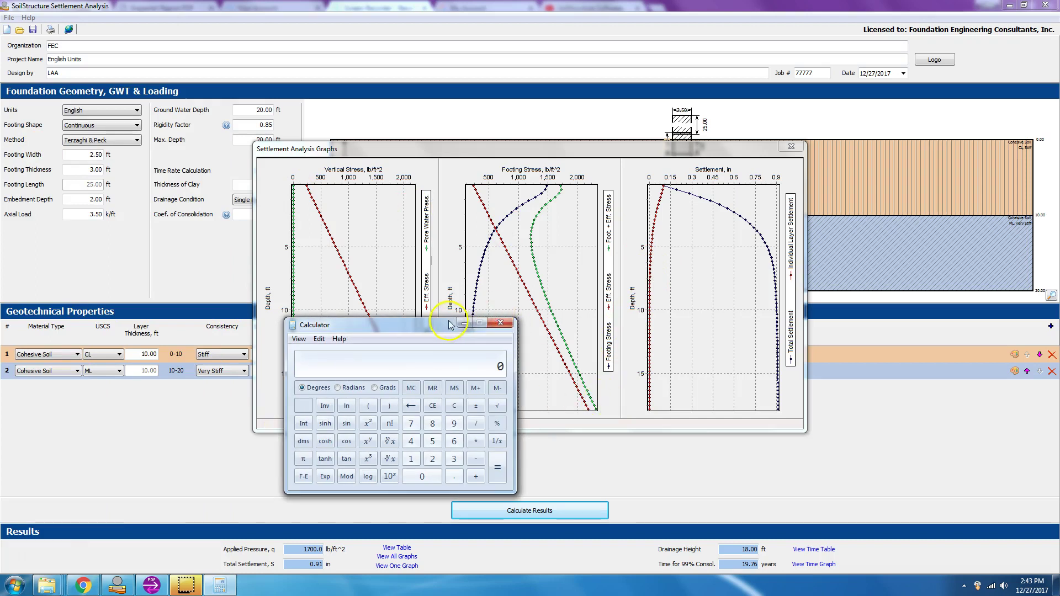
left_click_drag(448, 324, 958, 305)
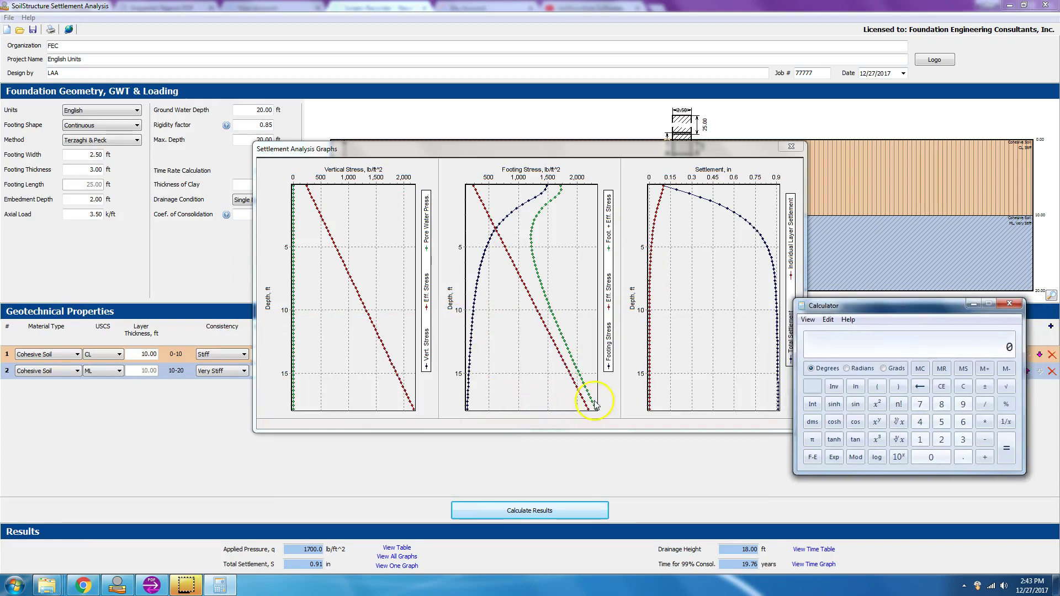
mouse_move(598, 412)
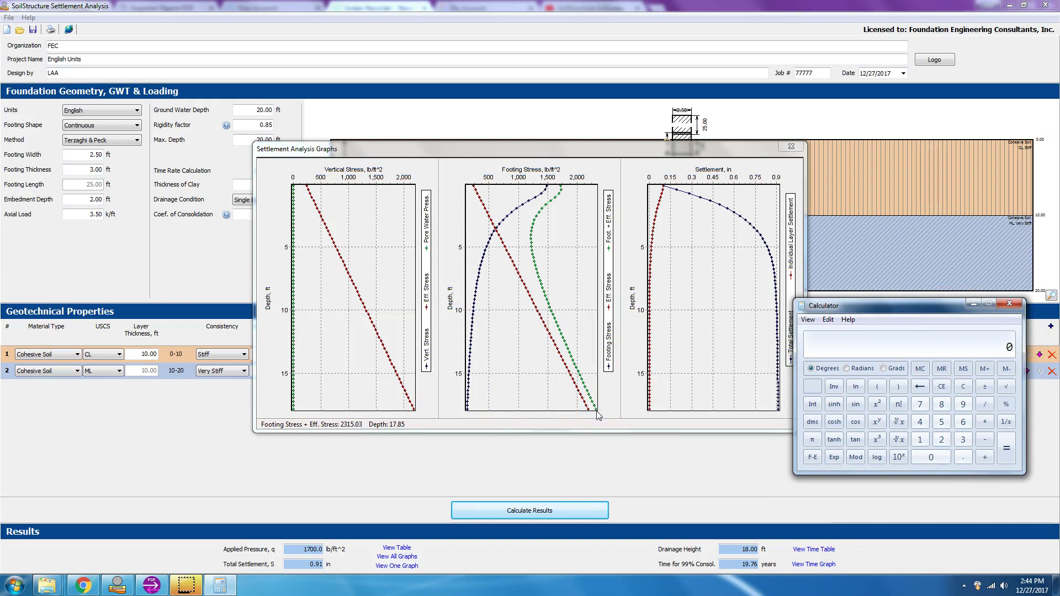
left_click(590, 411)
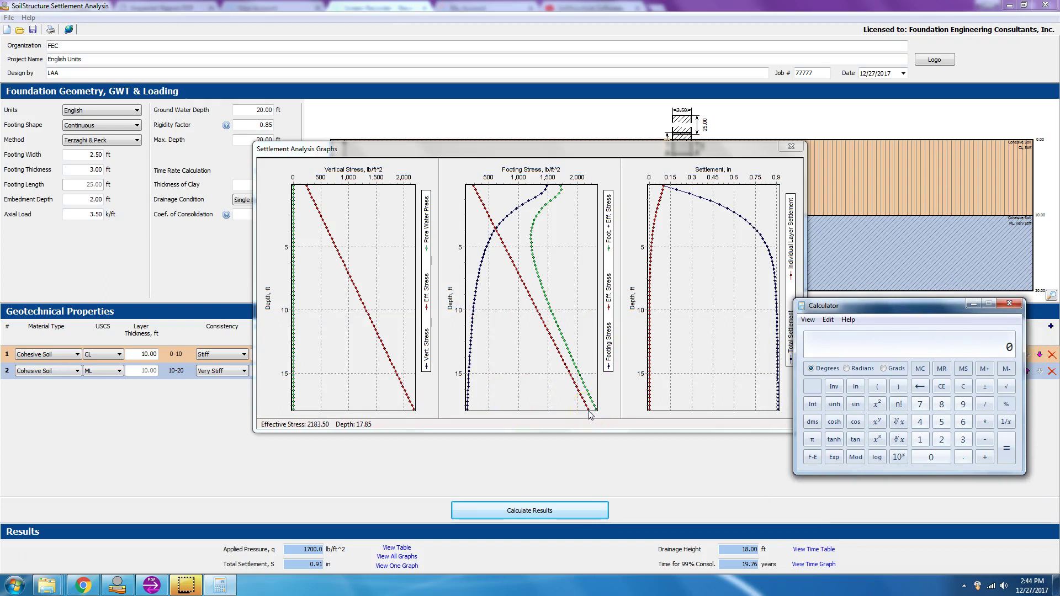
left_click(907, 338)
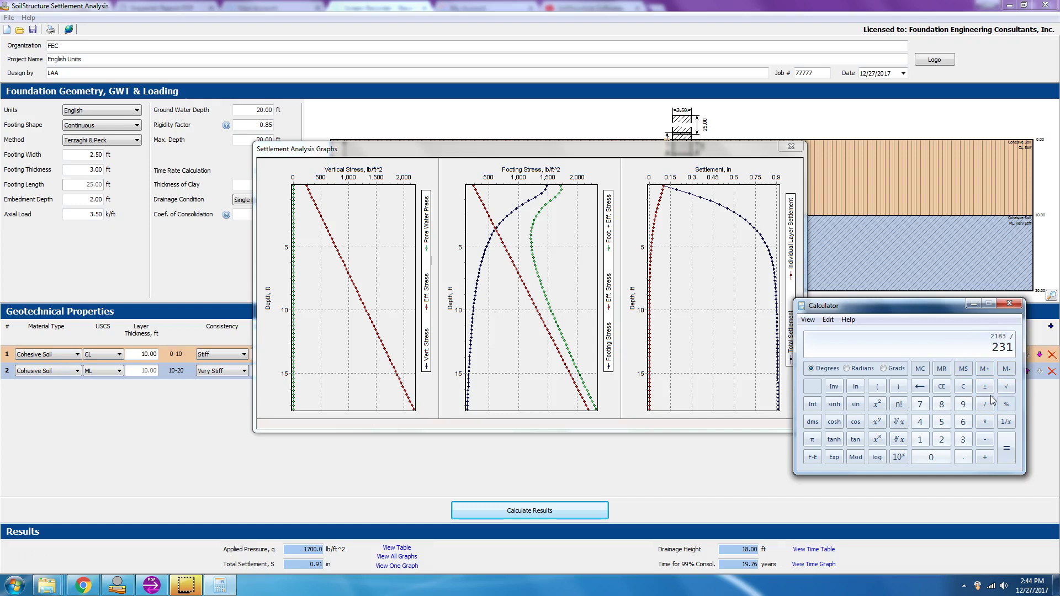
mouse_move(592, 414)
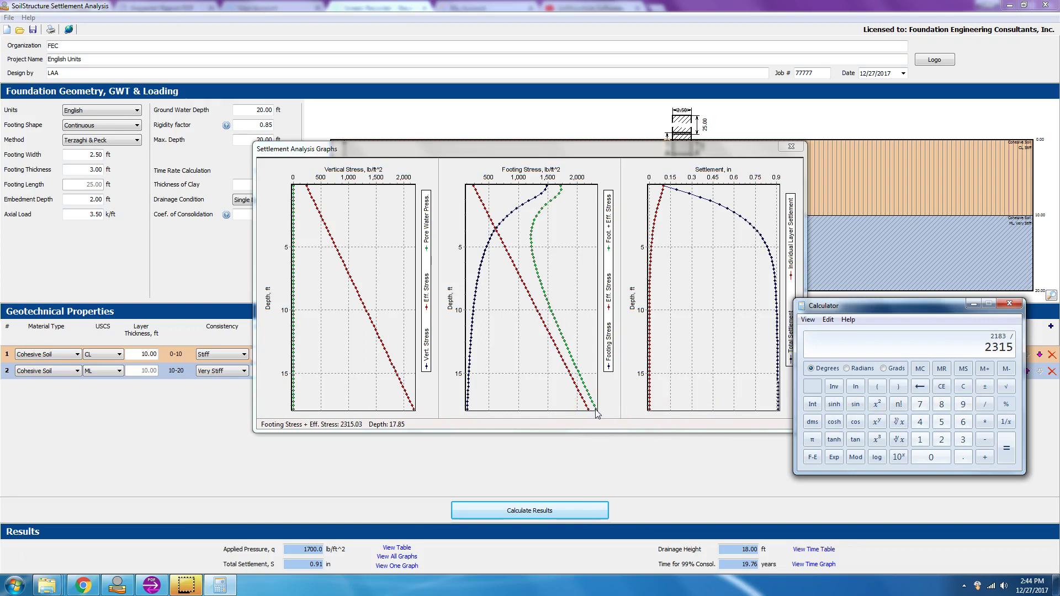
left_click(712, 439)
key("Return")
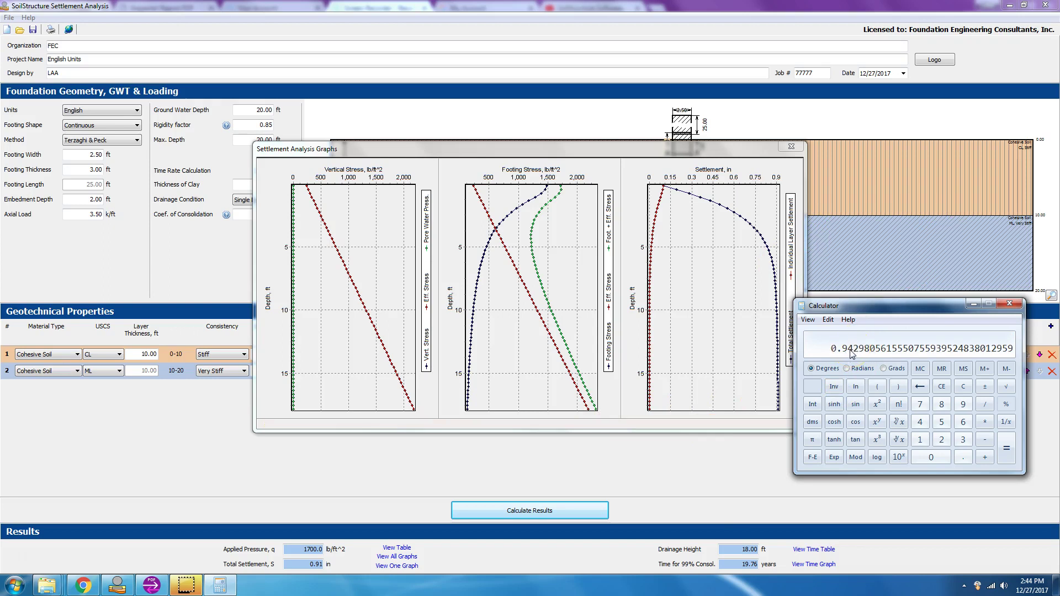
left_click(1018, 306)
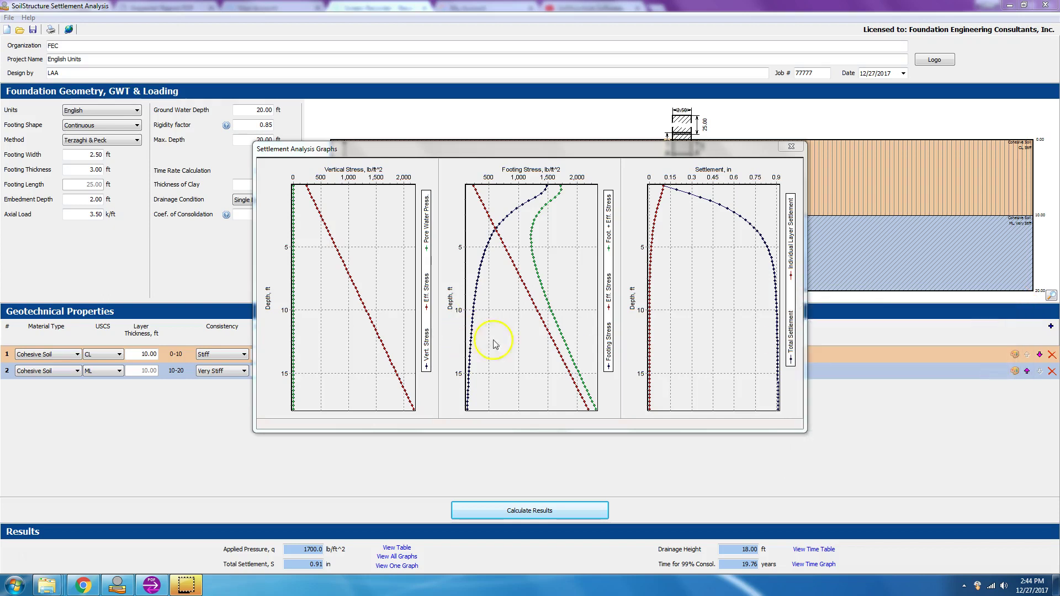
mouse_move(599, 412)
mouse_move(779, 411)
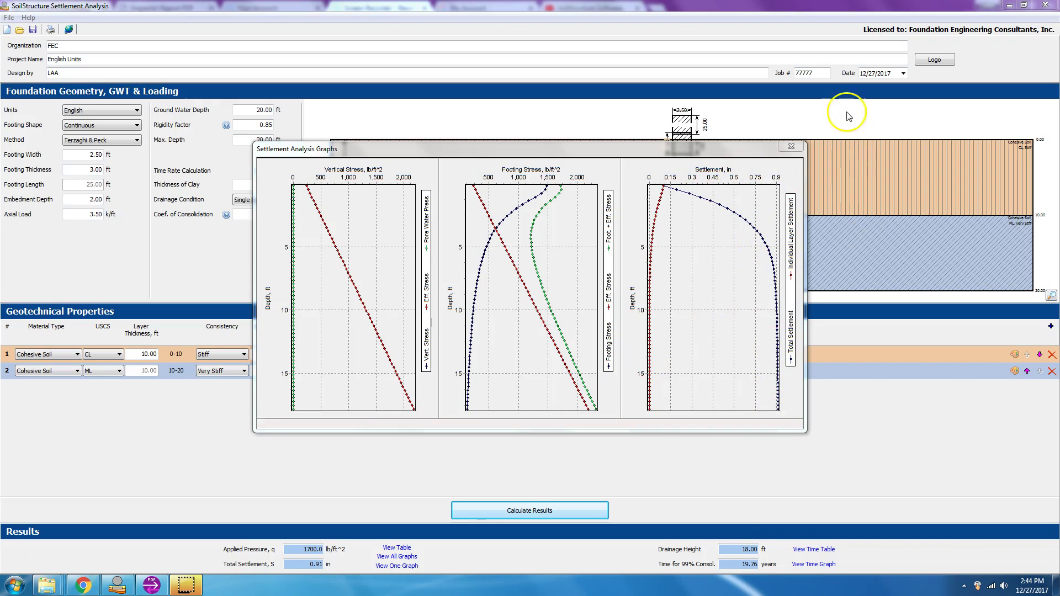
Step: Close the graphs and enlarge the time-rate table showing 0.90 in settlement at 19.76 years
left_click(791, 146)
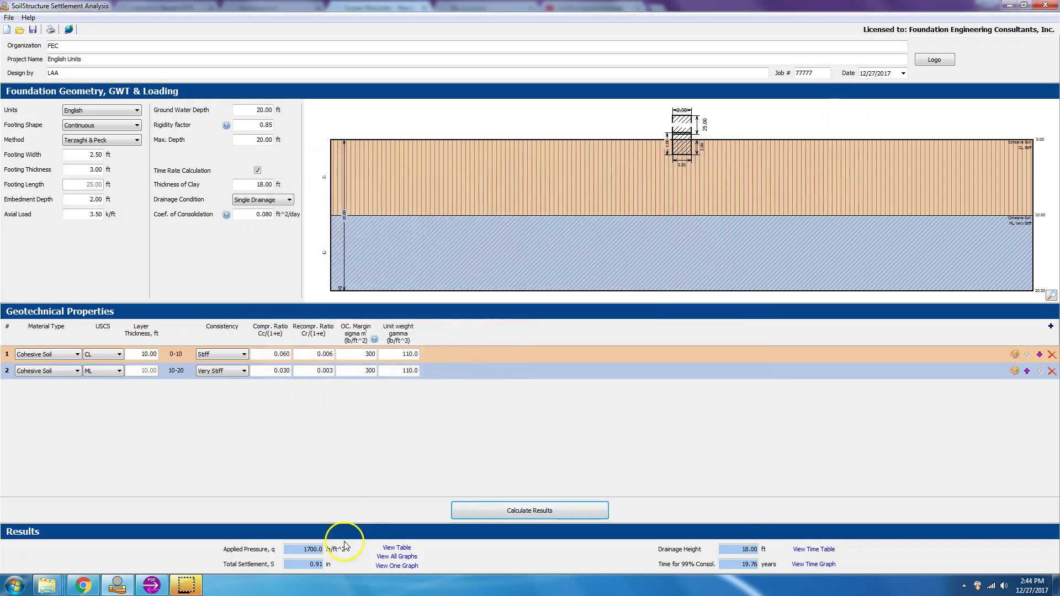
left_click(826, 550)
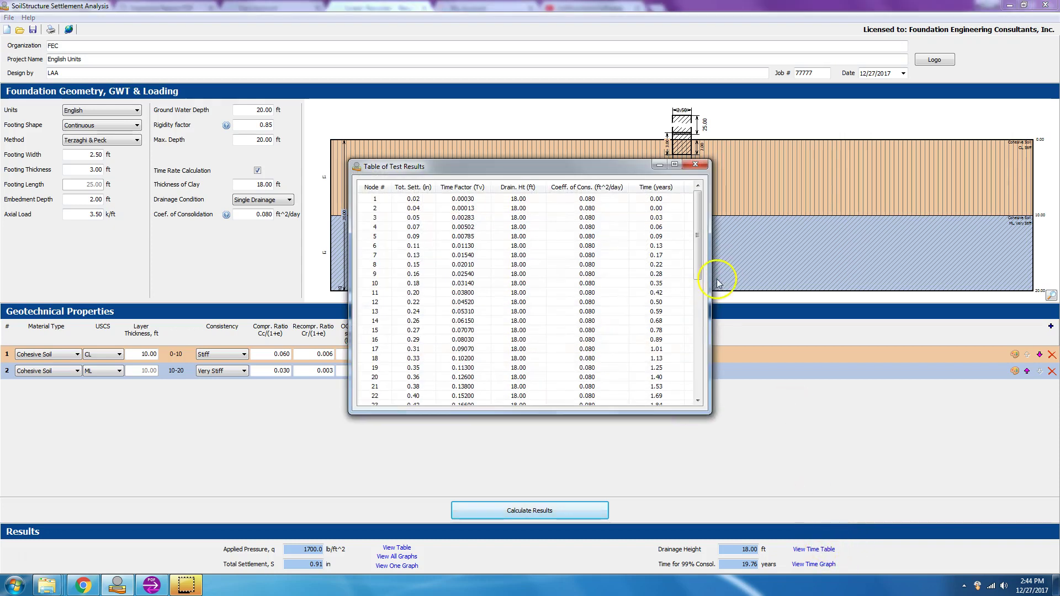
left_click_drag(710, 293, 918, 287)
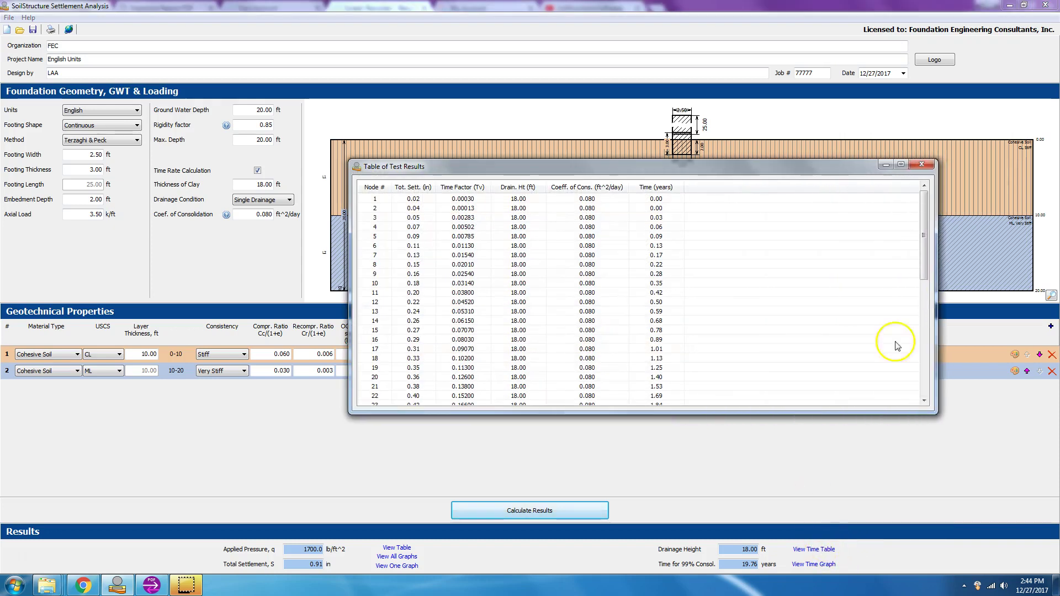
left_click_drag(882, 415, 903, 569)
left_click_drag(835, 166, 703, 116)
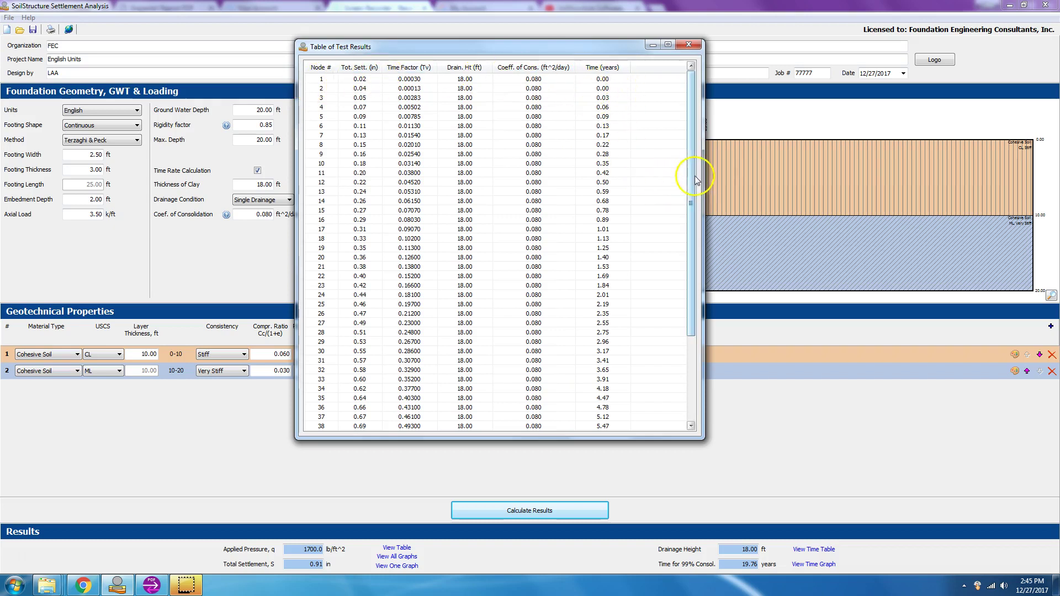
scroll(624, 354, "down", 4)
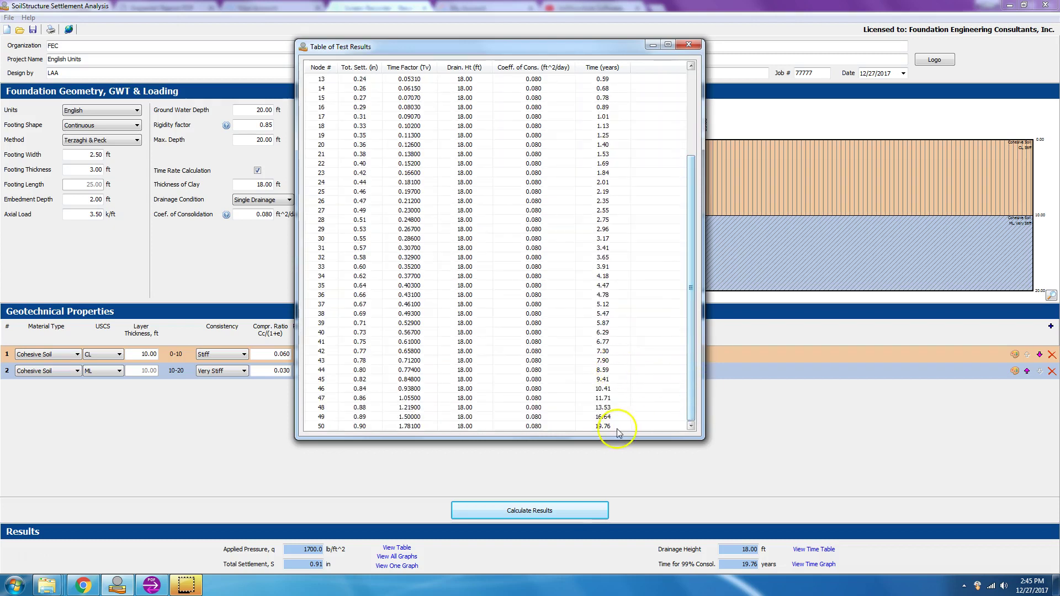
left_click(689, 45)
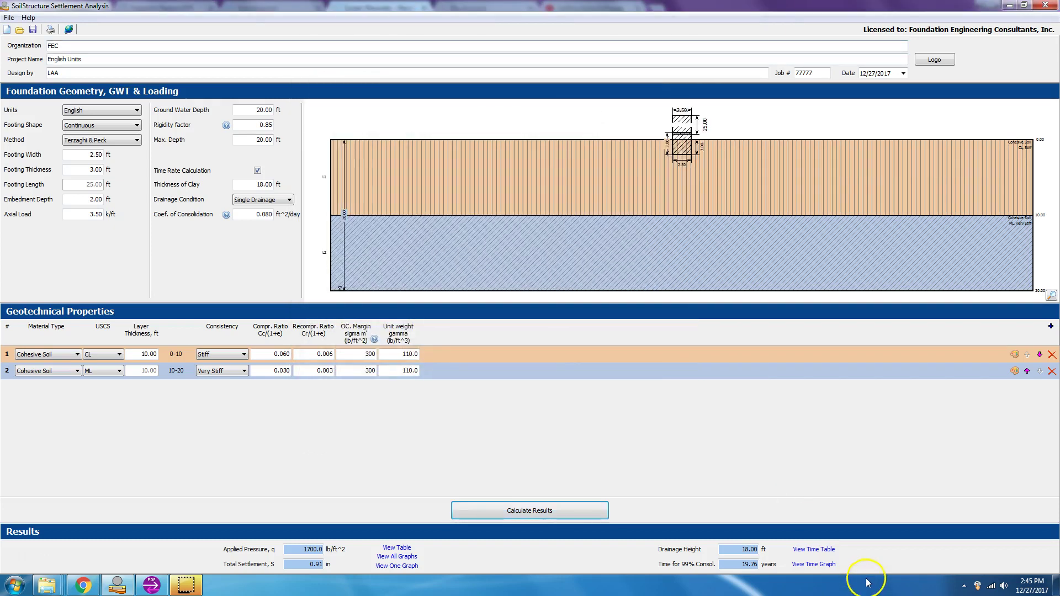
left_click(818, 565)
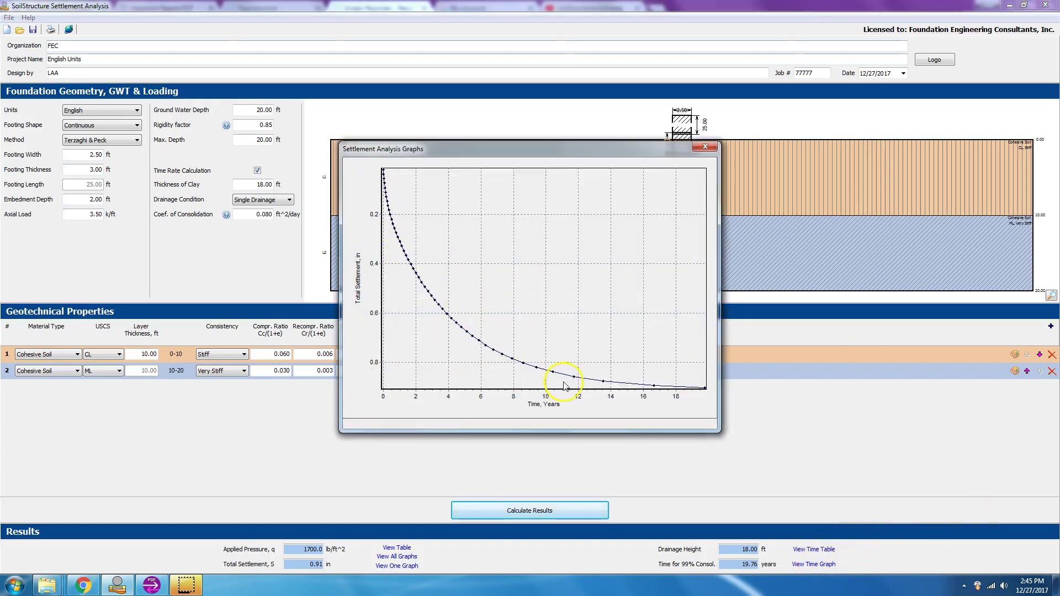
mouse_move(706, 388)
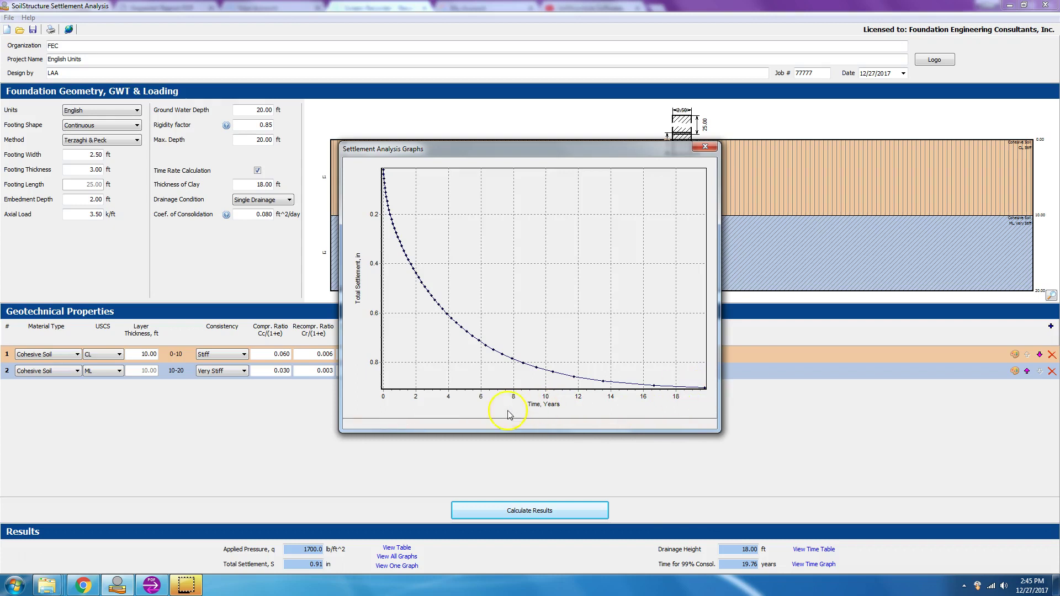
left_click(706, 148)
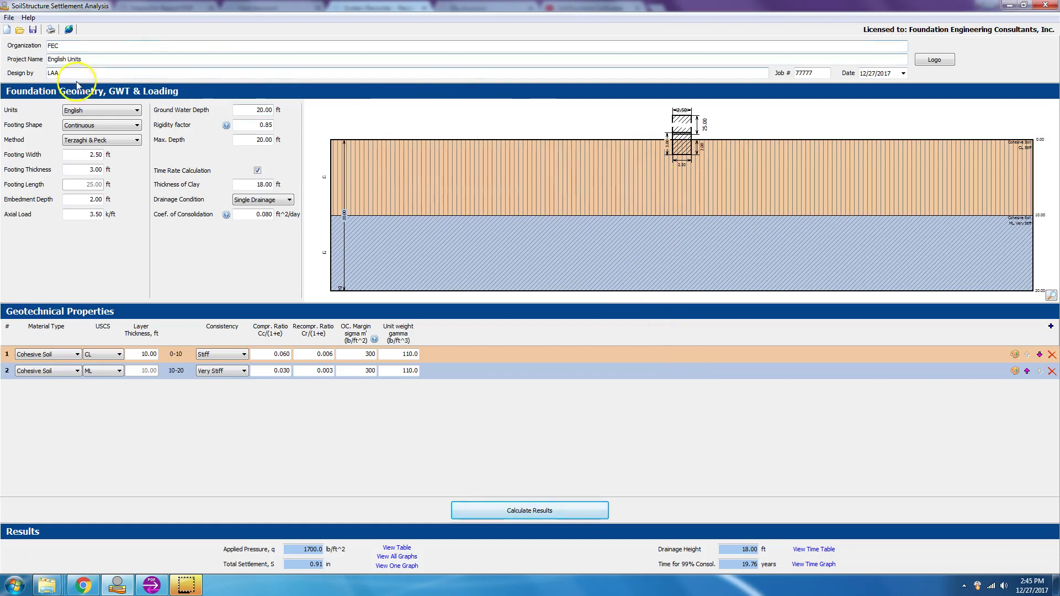
left_click(137, 111)
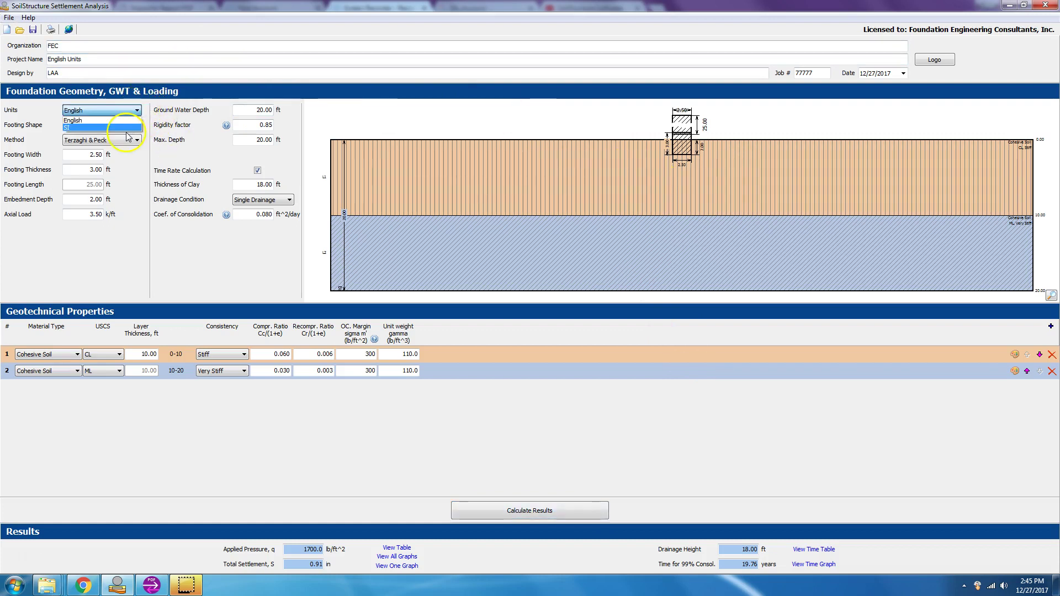
left_click(126, 132)
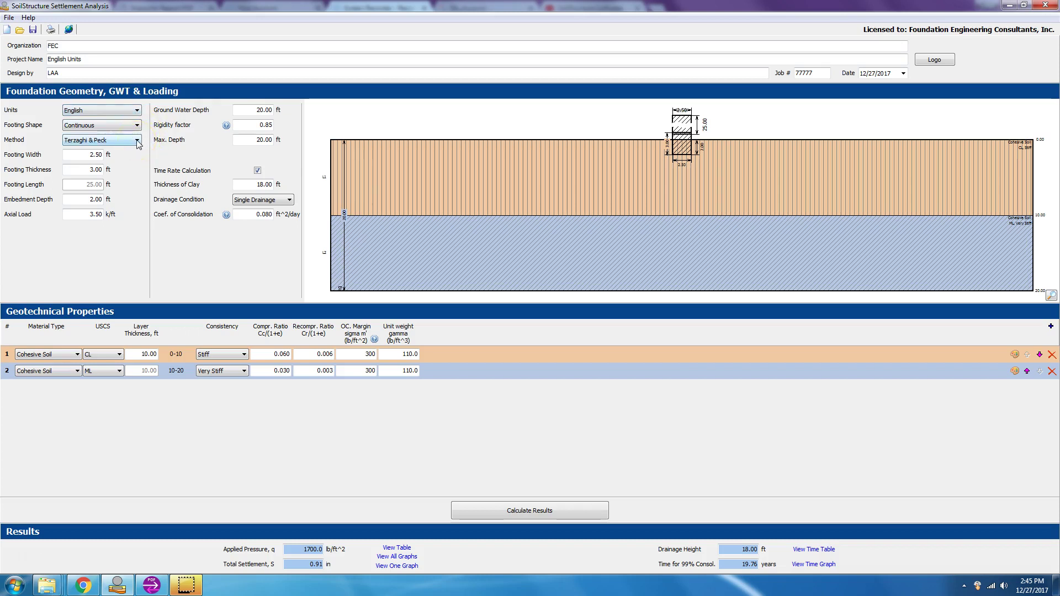
Step: Load Oil Tank Example.ssa and enlarge its 20 m circular footing and three-layer drawing
left_click(9, 17)
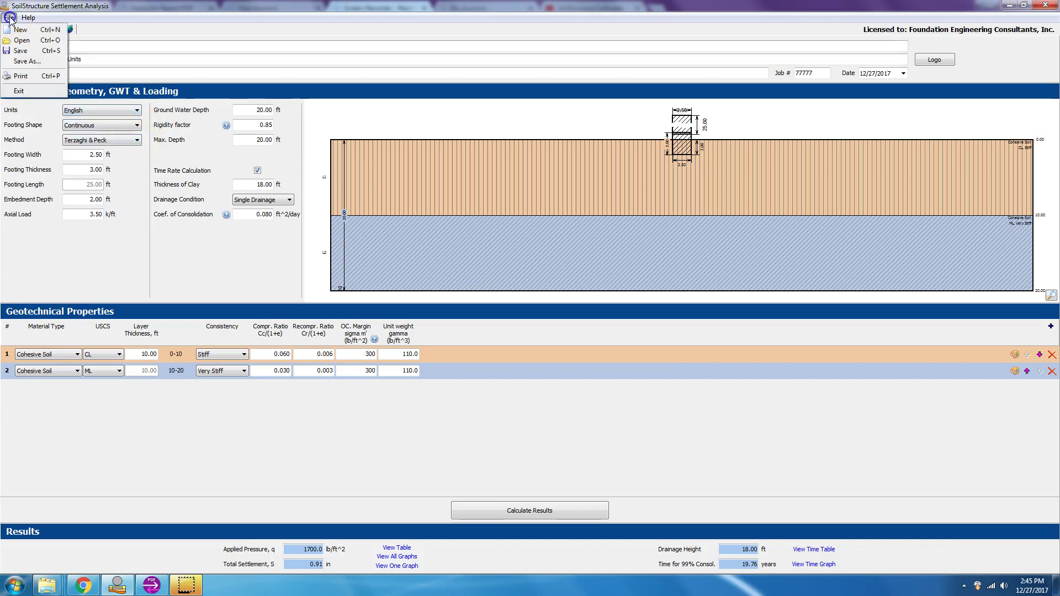
left_click(18, 41)
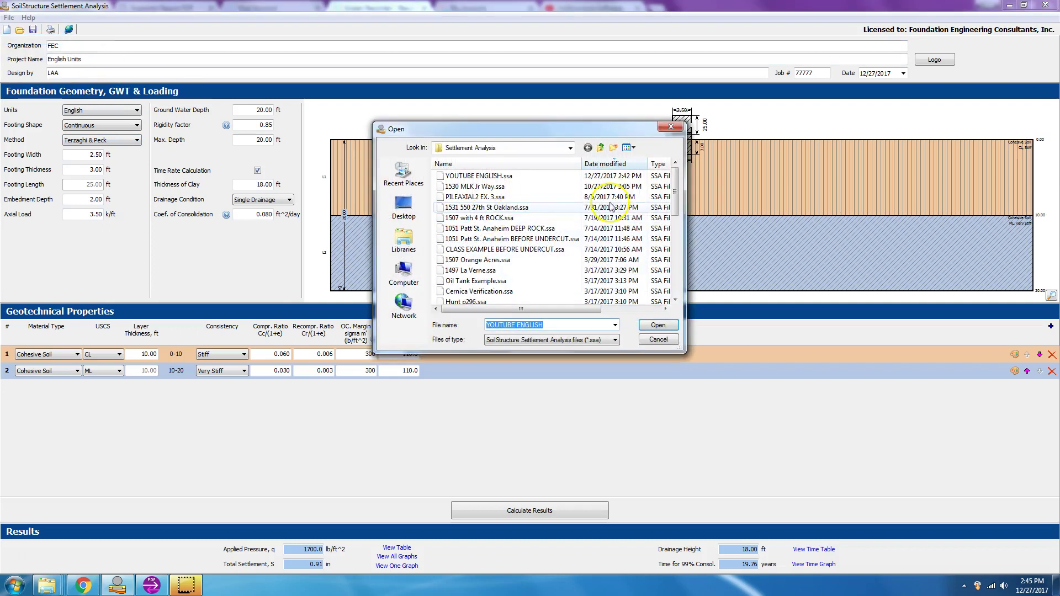
left_click(477, 280)
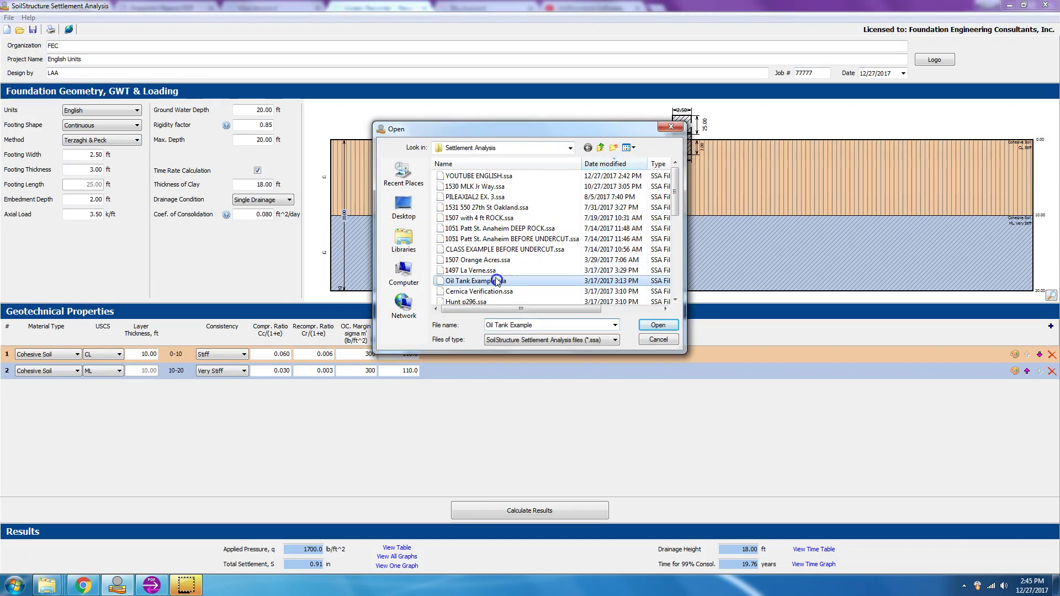
left_click(656, 326)
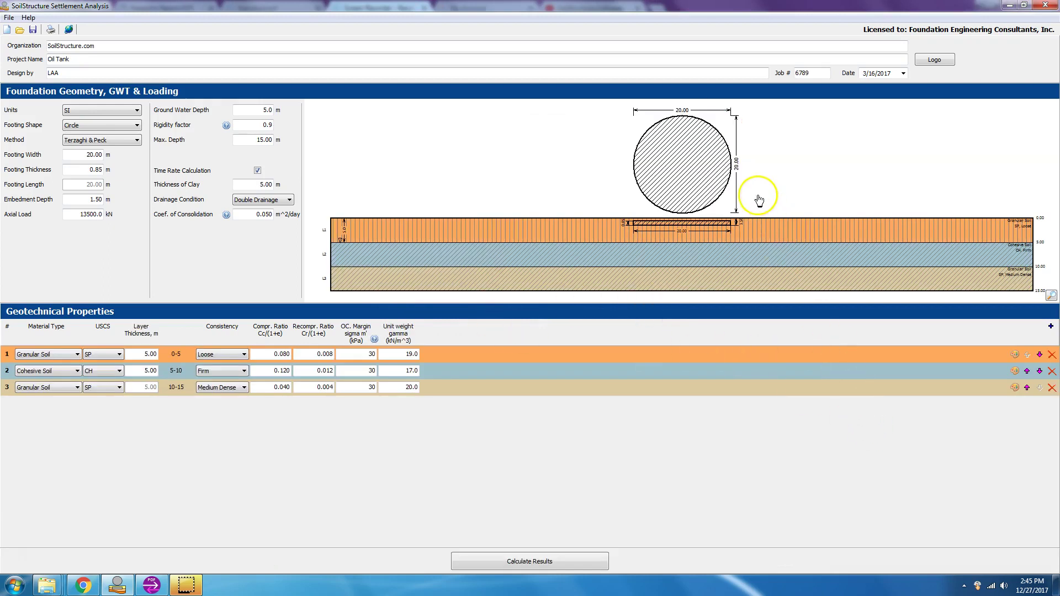
left_click(804, 242)
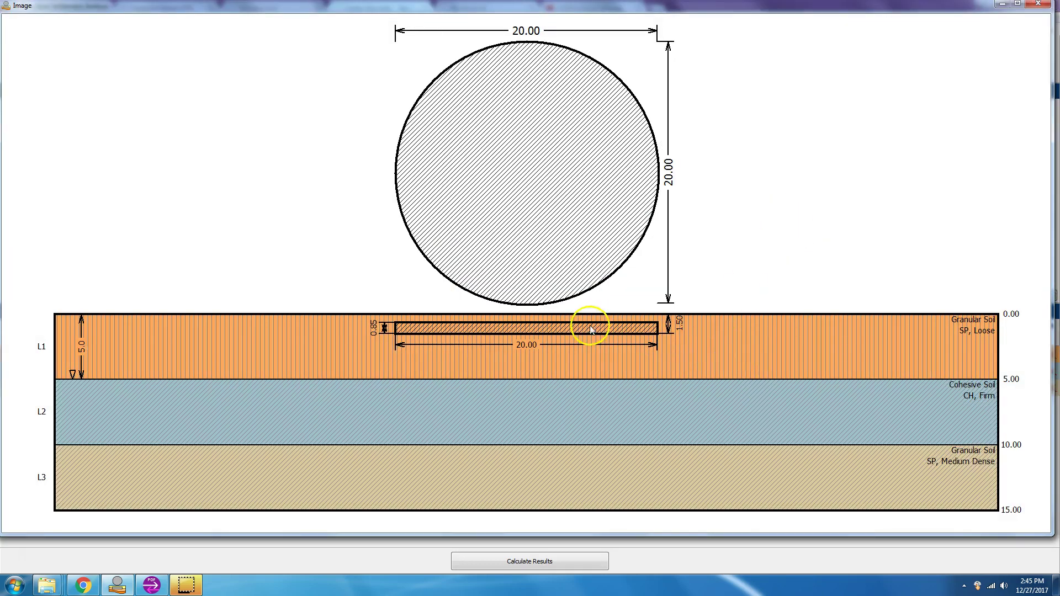
left_click(674, 338)
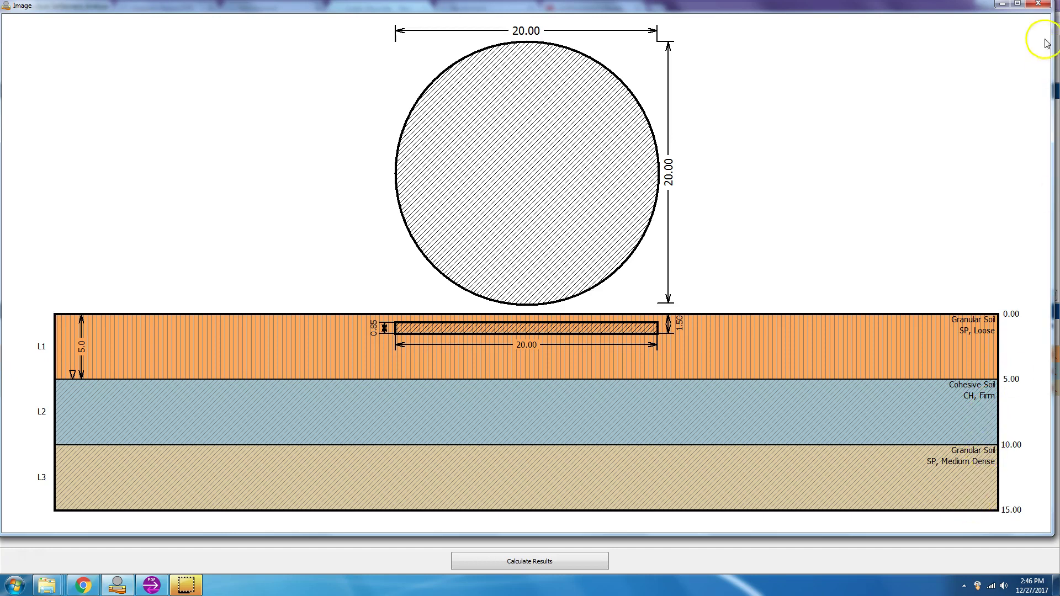
left_click(1039, 4)
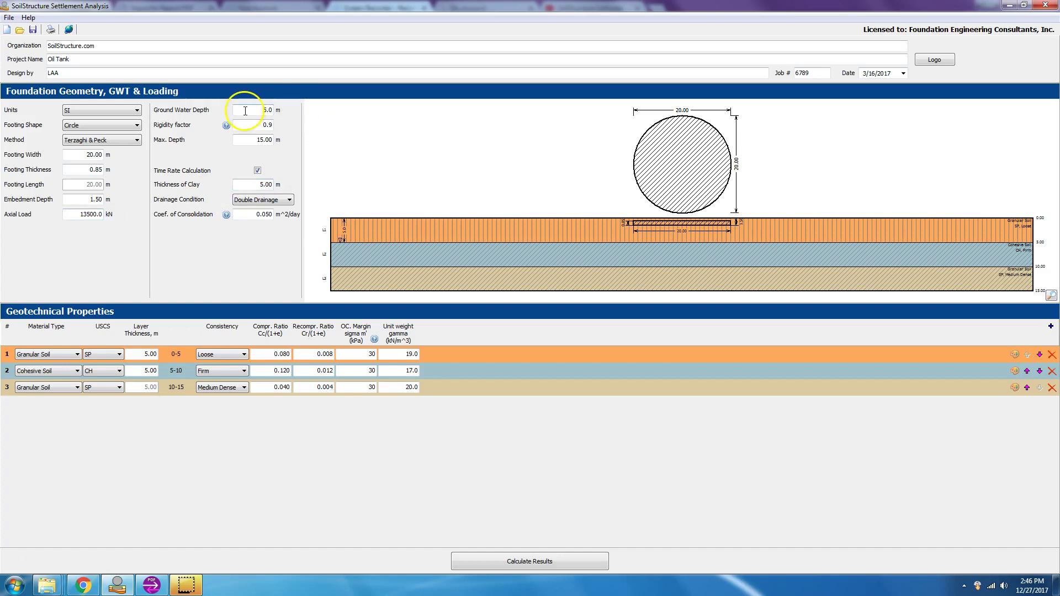
left_click(841, 248)
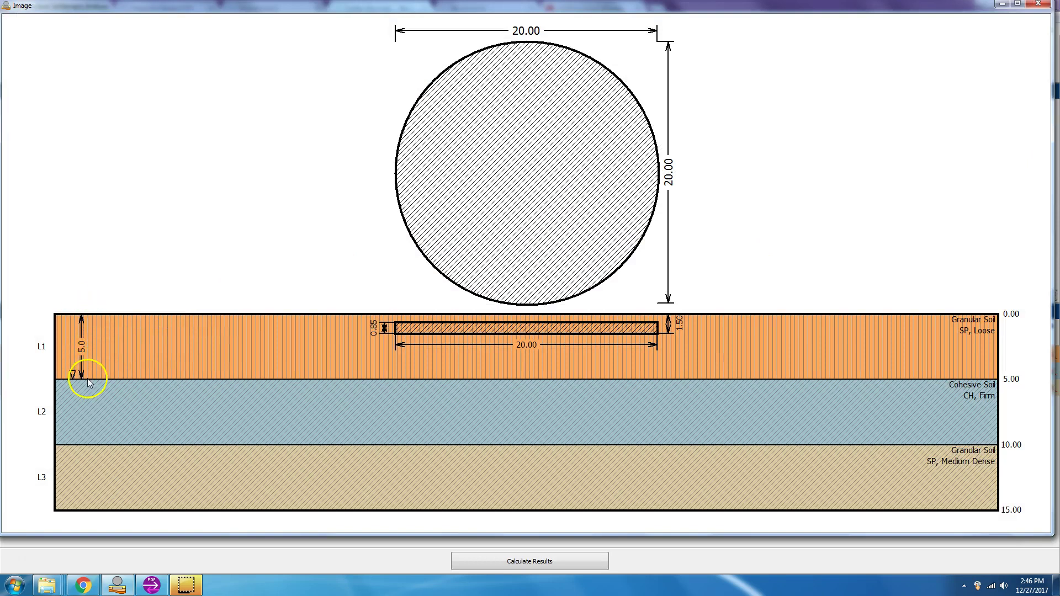
Step: Close the enlarged drawing, keep Double Drainage, and check layer 2's 0.120 compression ratio
left_click(1038, 4)
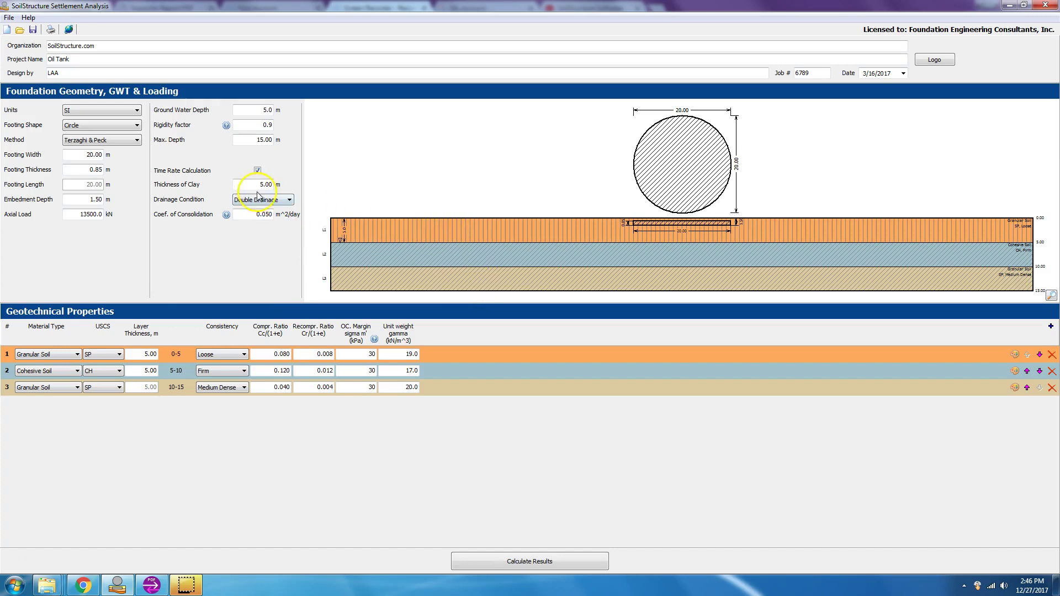
left_click(289, 200)
left_click(281, 217)
left_click(273, 372)
Step: Save and calculate the Oil Tank: 78.4 kPa, 47.7 mm settlement, 0.61 years to 99%
left_click(547, 562)
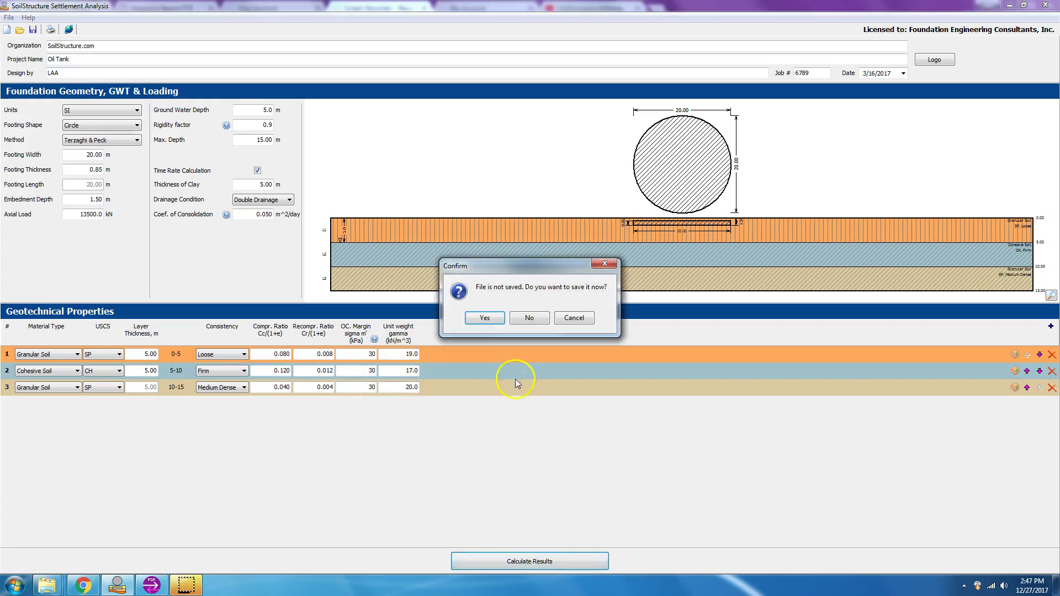
left_click(486, 319)
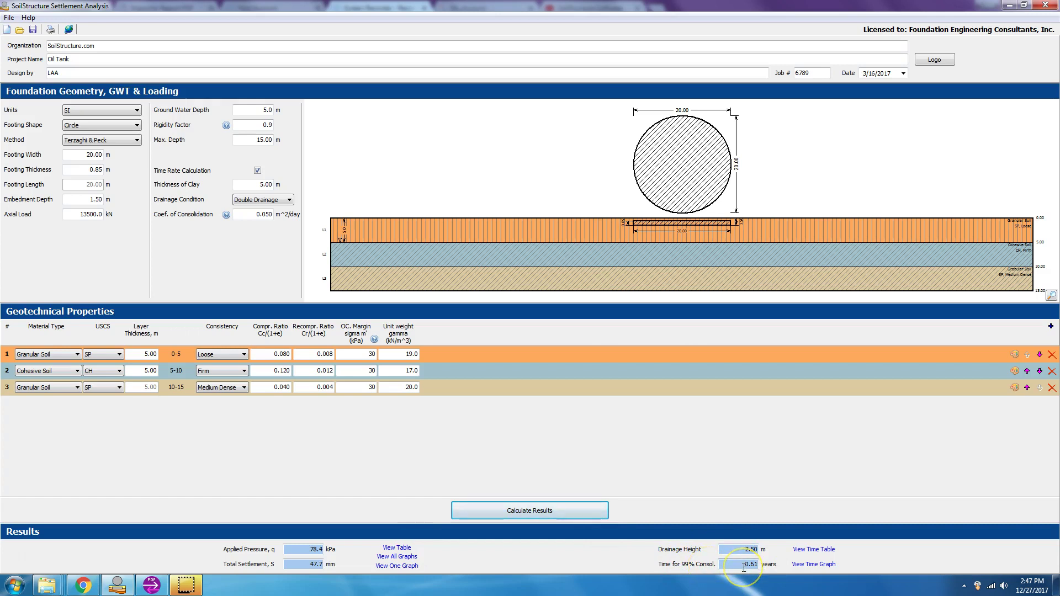
left_click(409, 558)
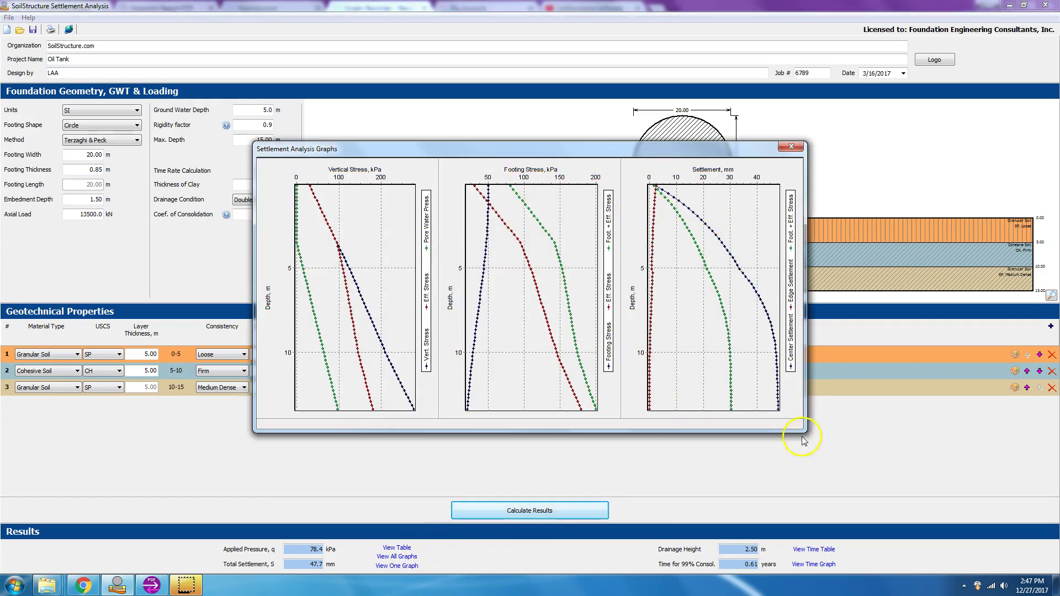
mouse_move(582, 415)
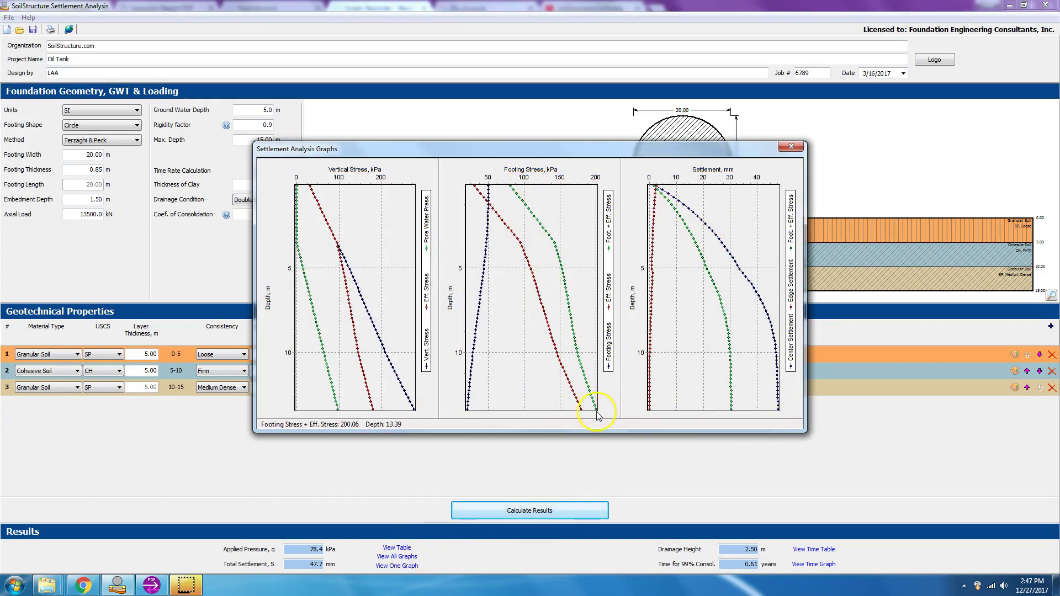
left_click(10, 588)
type("CALC")
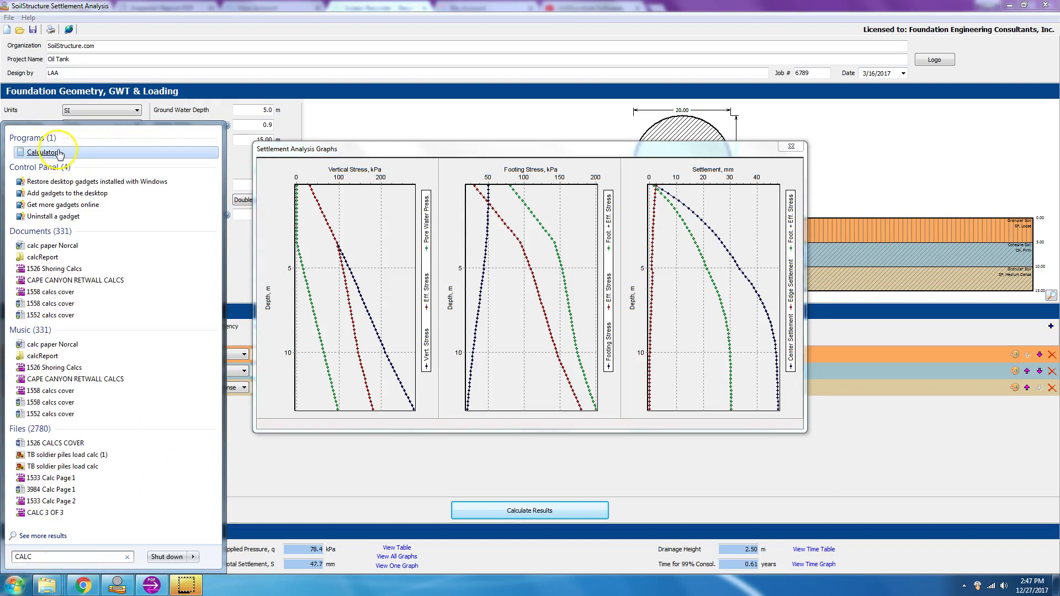
left_click(60, 154)
mouse_move(597, 408)
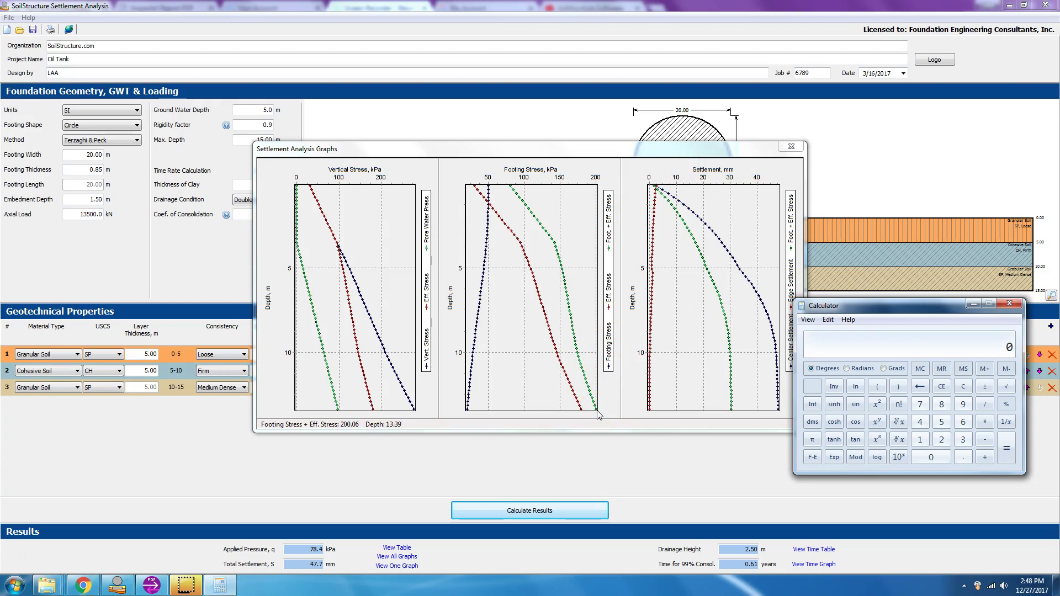
left_click(582, 409)
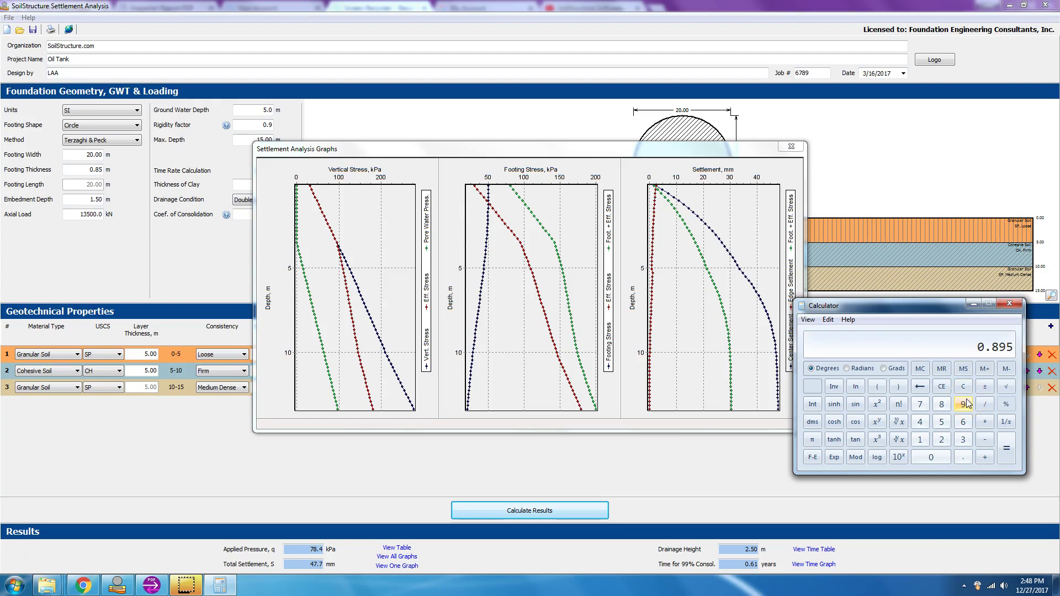
left_click(1011, 303)
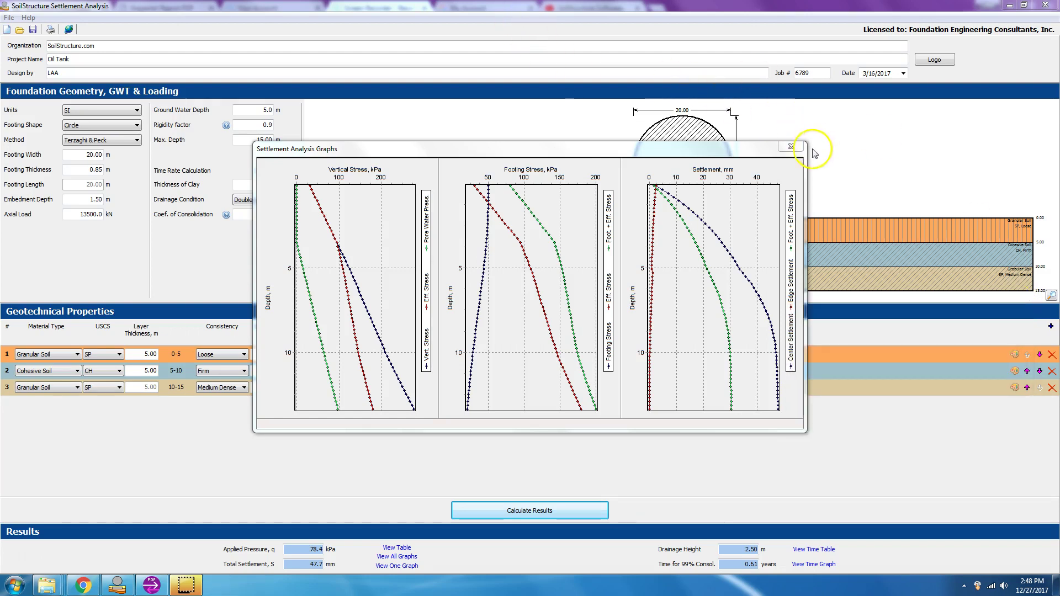
left_click(791, 147)
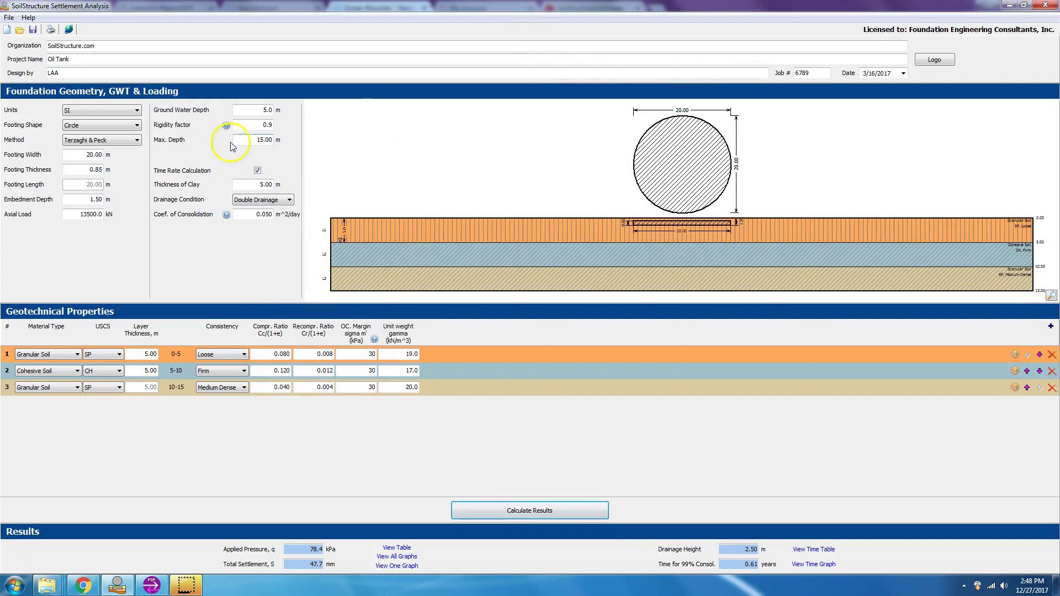
Step: Set maximum depth to 17 m and recalculate with saving, giving 48.0 mm total settlement
left_click_drag(254, 139, 304, 136)
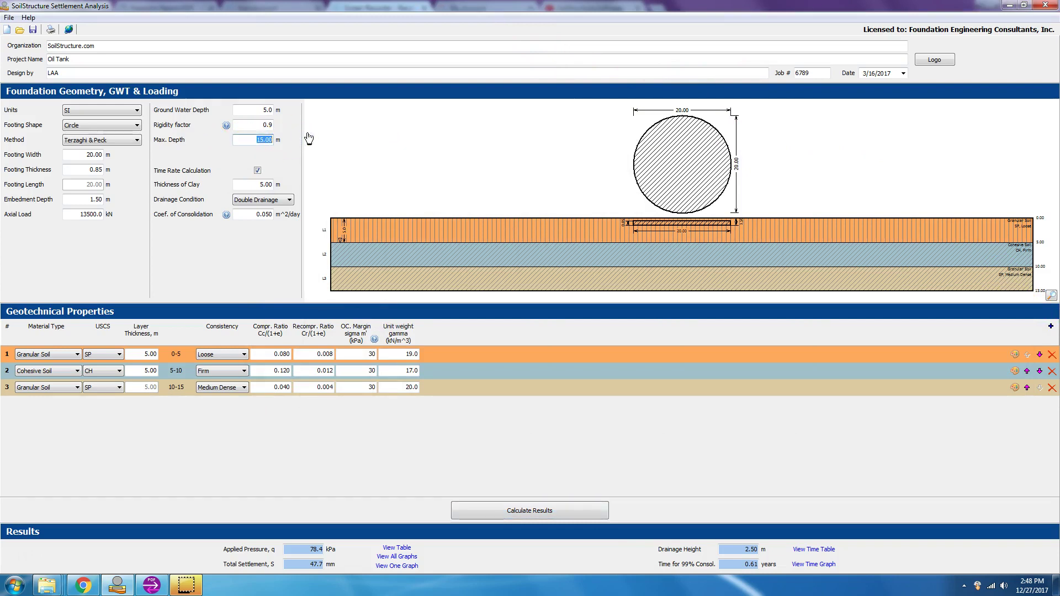
type("17")
left_click(264, 124)
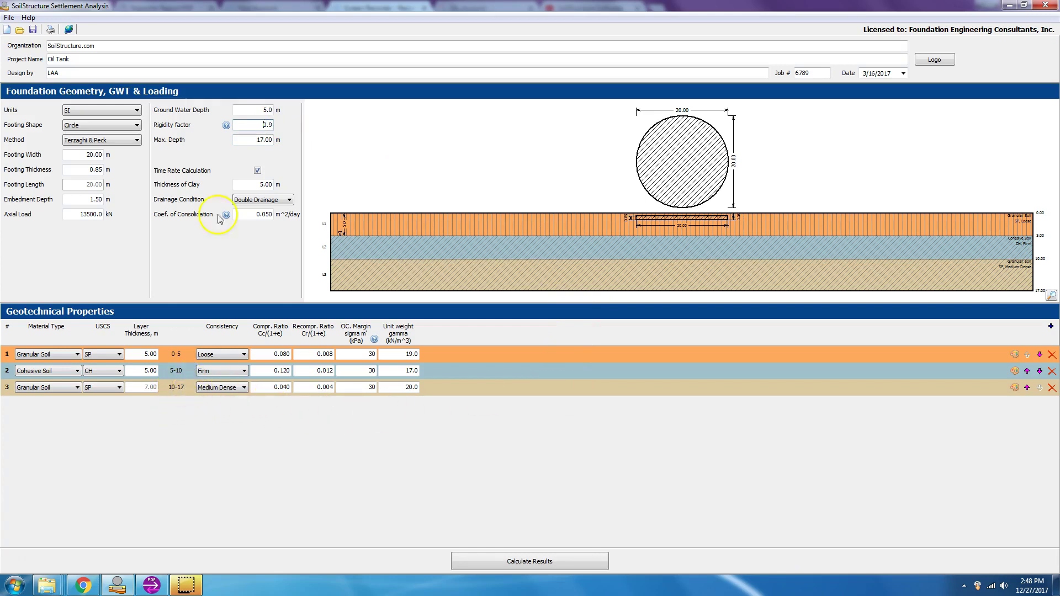
left_click(561, 564)
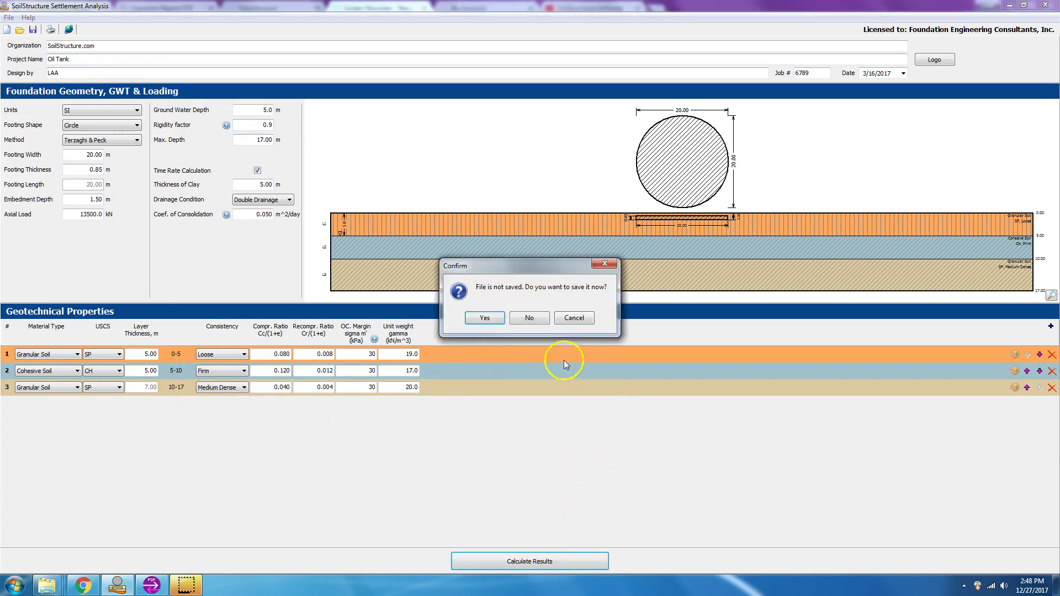
left_click(485, 316)
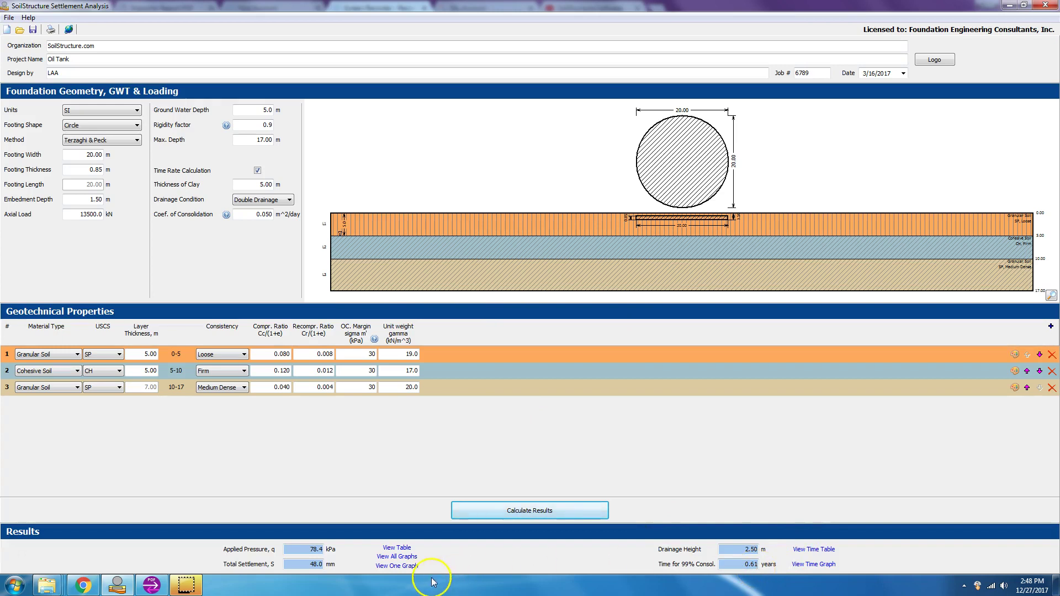
left_click(406, 558)
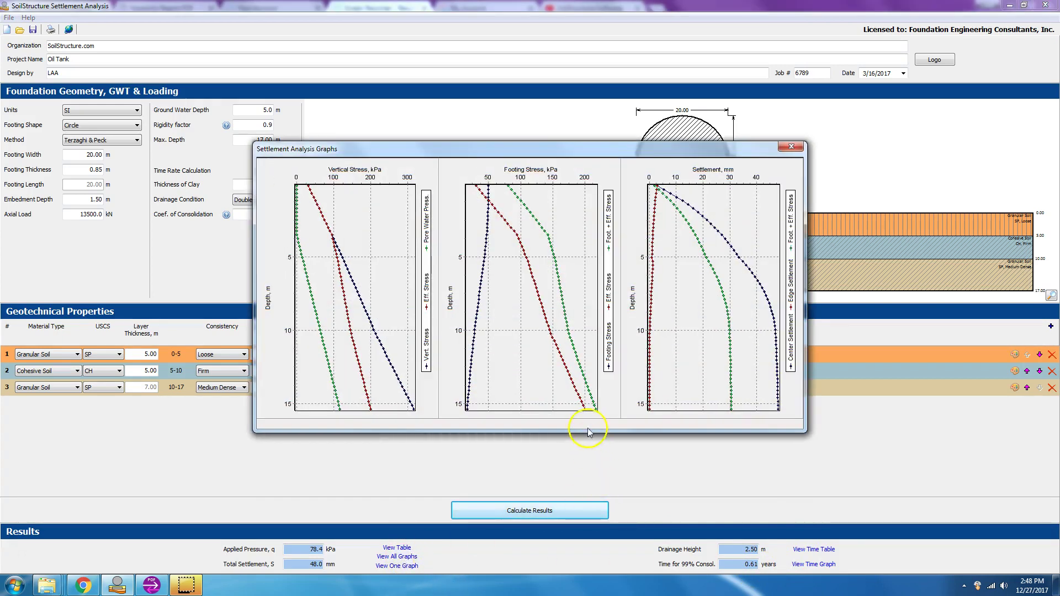
mouse_move(598, 412)
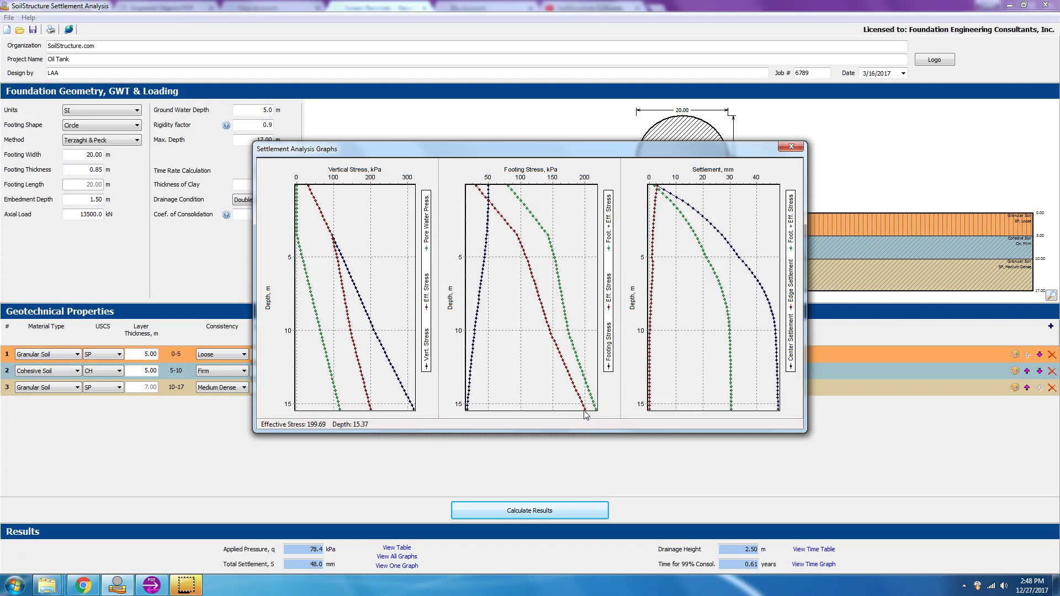
left_click(15, 585)
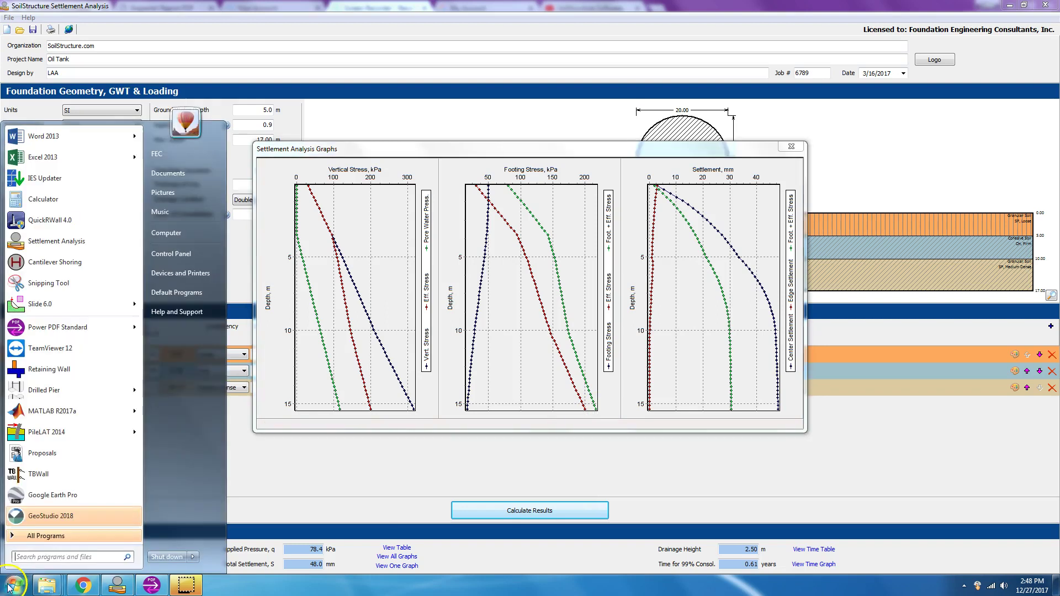
left_click(58, 200)
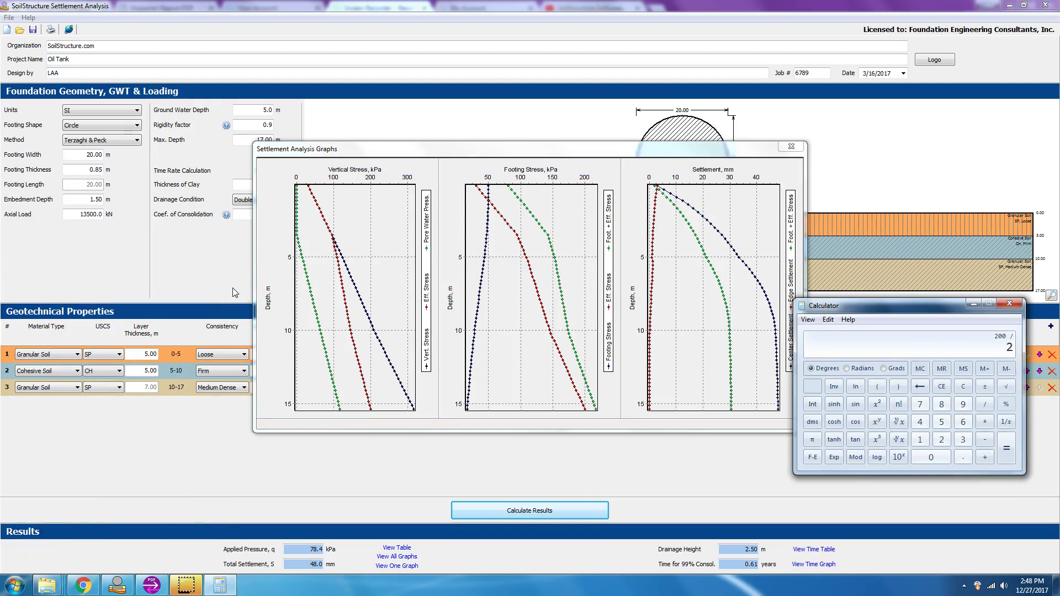
key("Return")
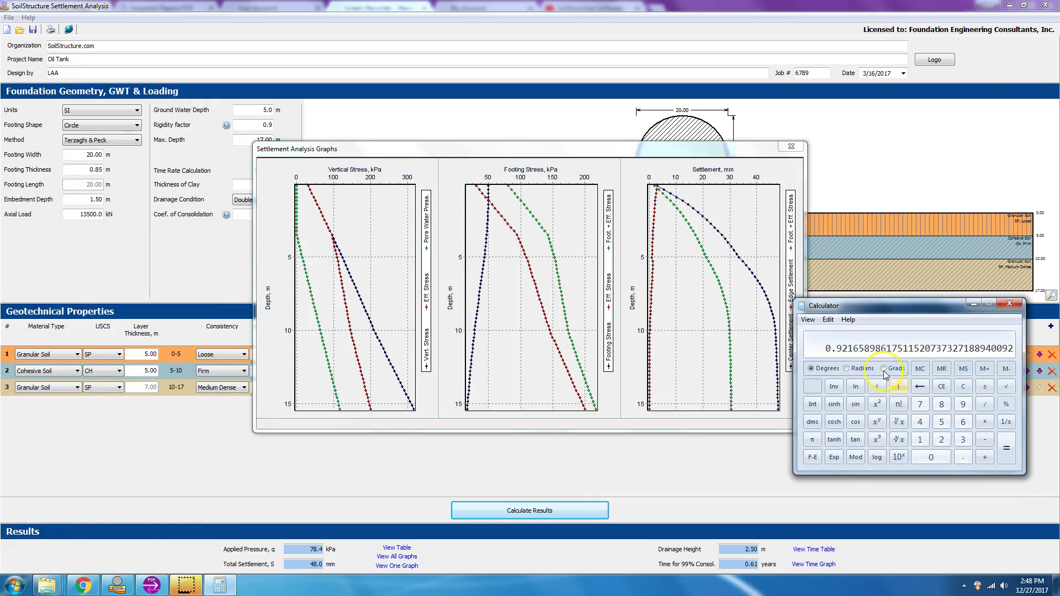
left_click(1010, 303)
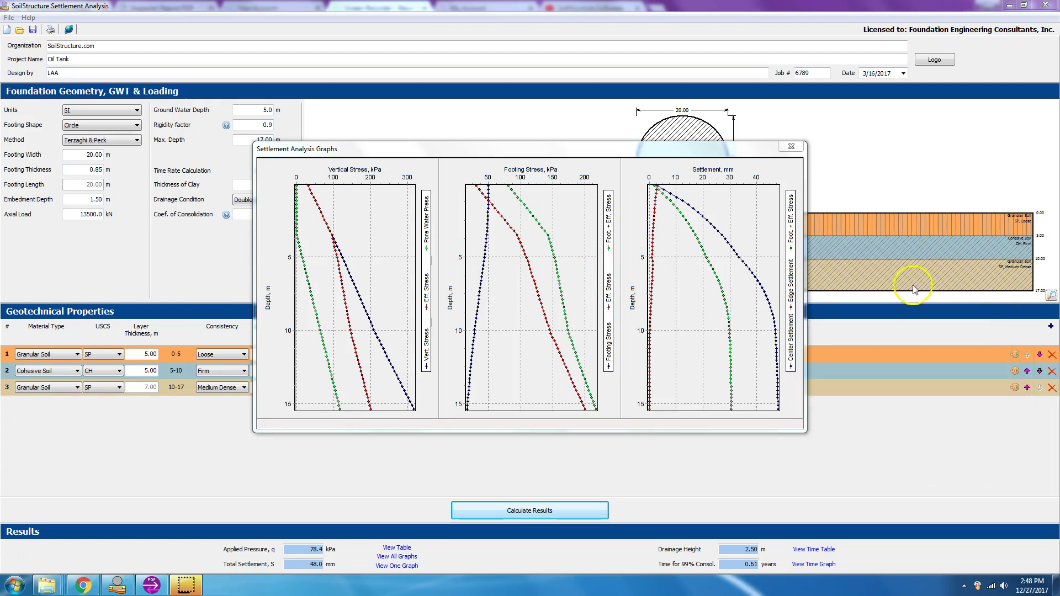
left_click(791, 147)
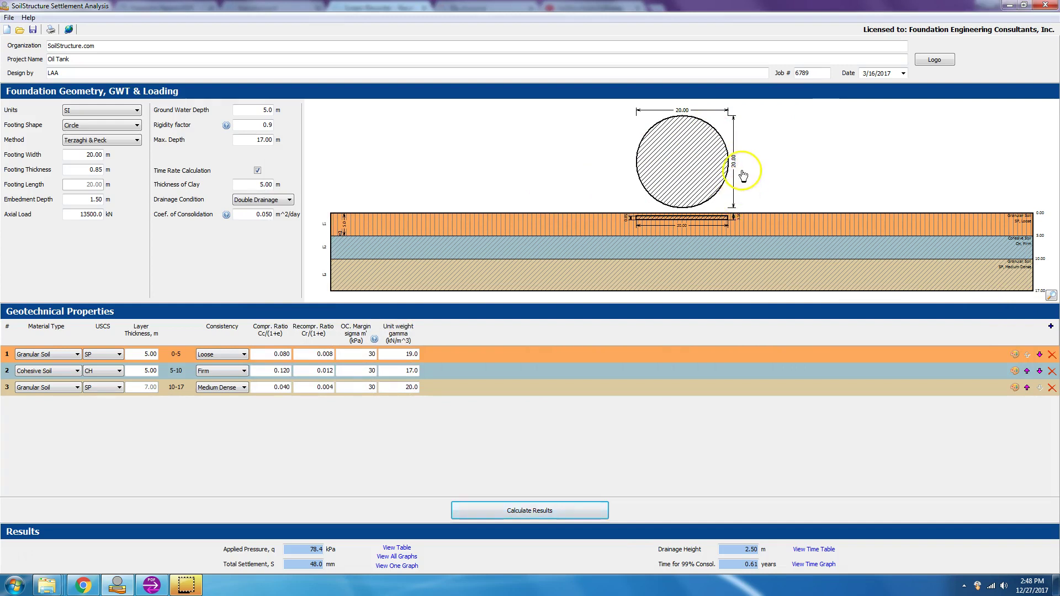
Step: Load Embankment Example.ssa, keep English units, and enlarge the 15 ft-high, 50 ft-wide embankment drawing
left_click(8, 17)
left_click(21, 42)
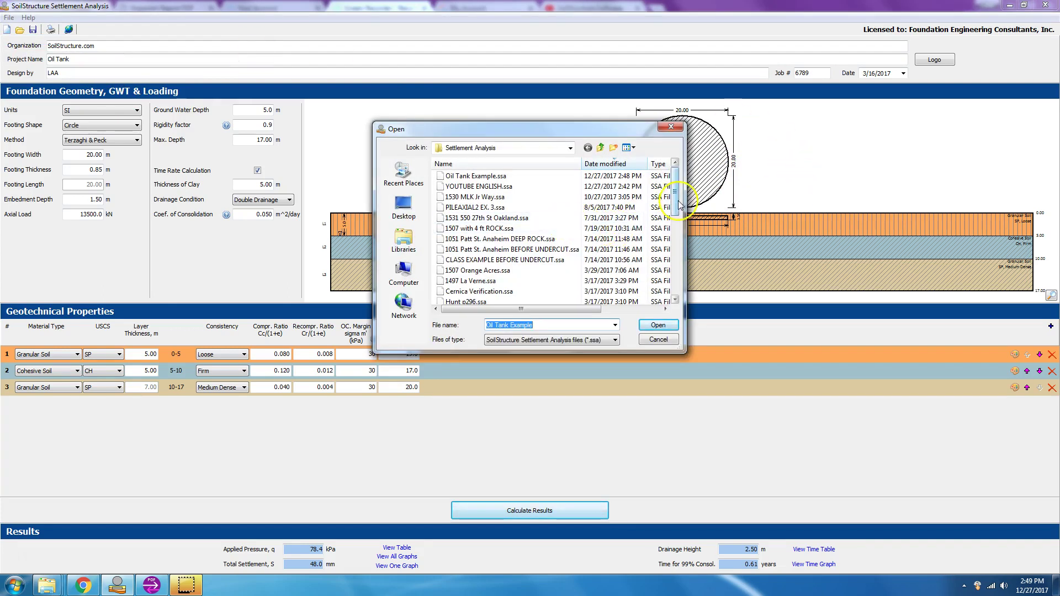
left_click_drag(673, 203, 672, 227)
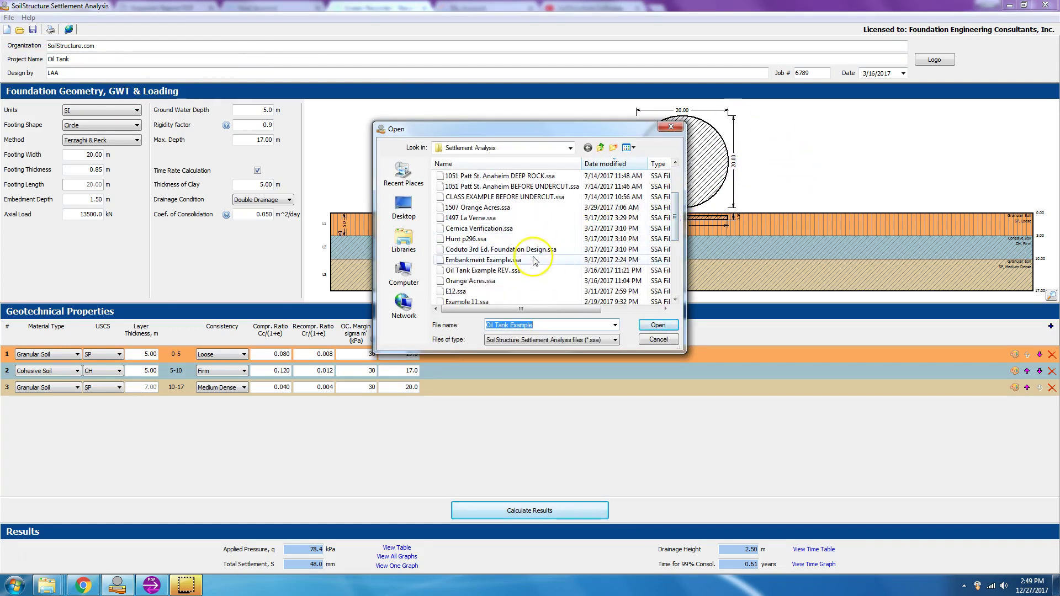
left_click(509, 261)
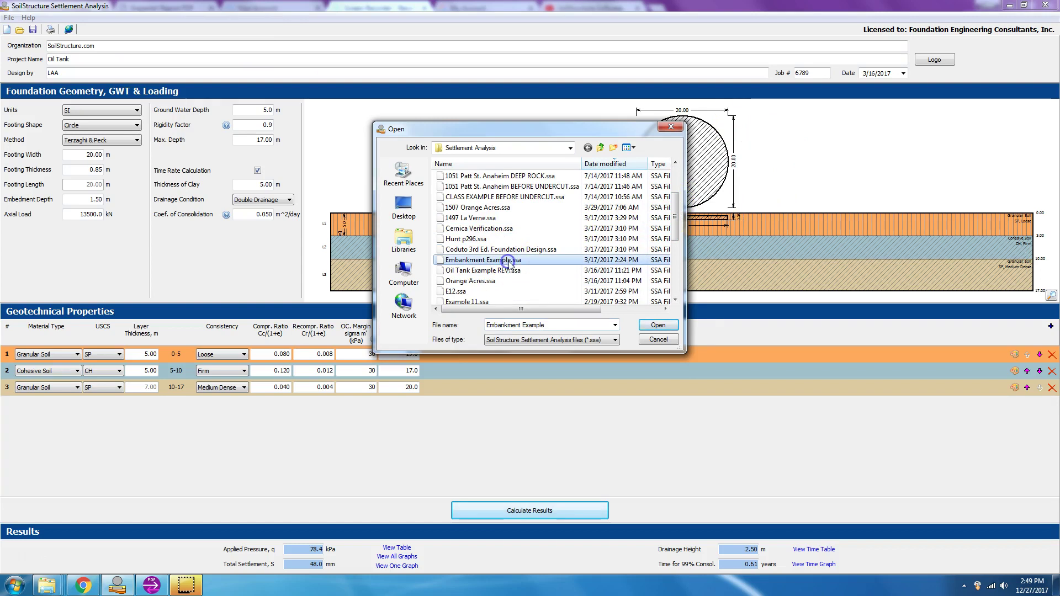
left_click(652, 329)
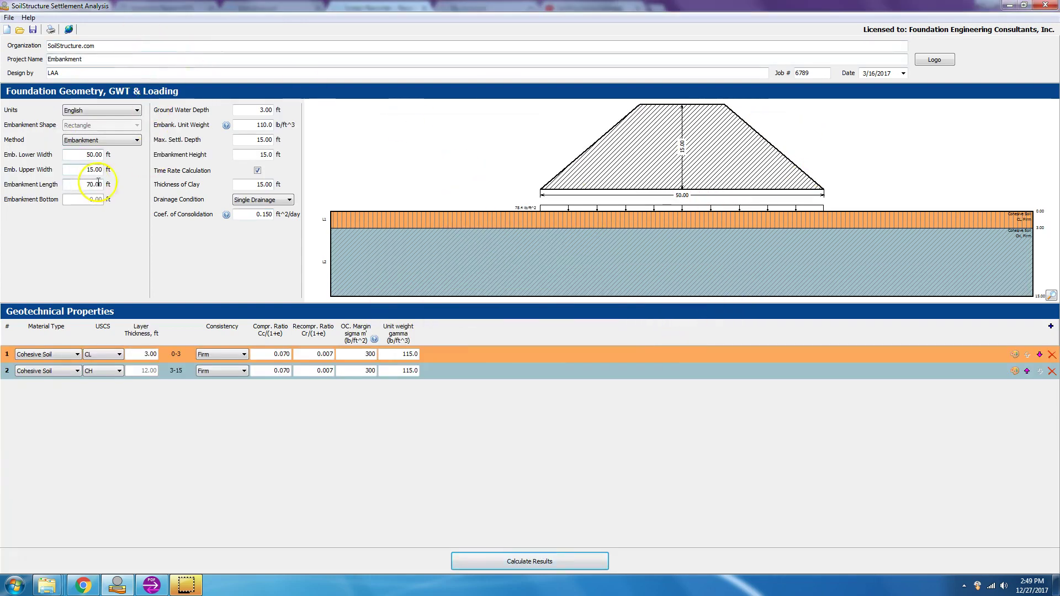
left_click(137, 110)
left_click(137, 110)
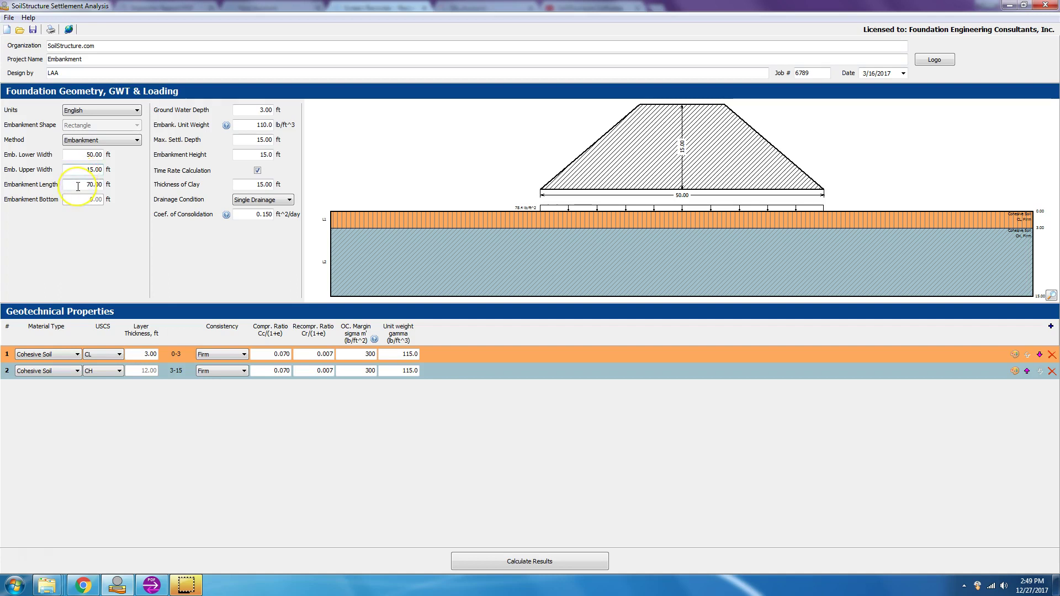
left_click(618, 171)
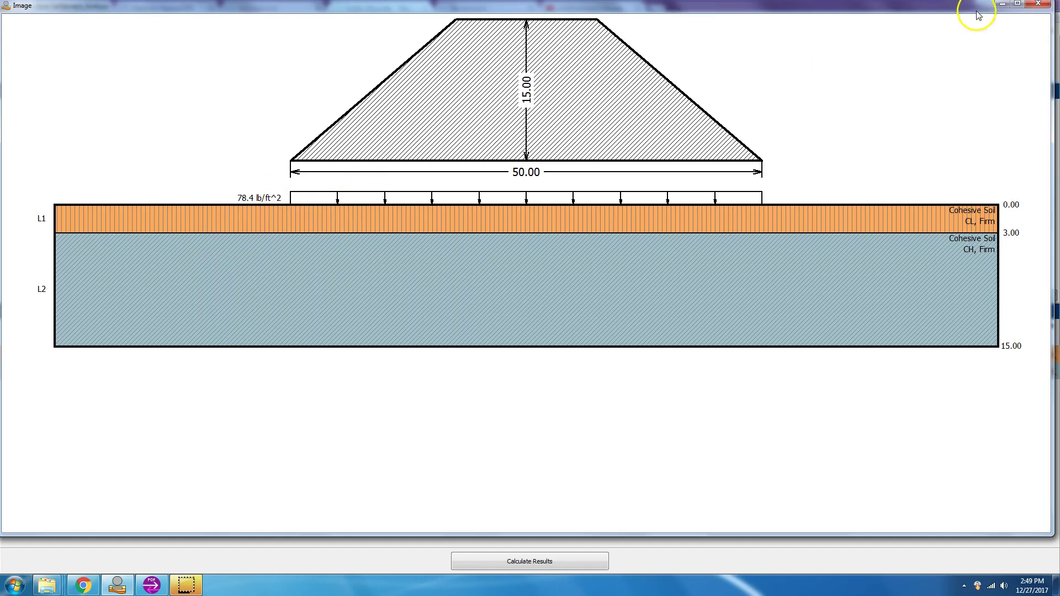
Step: Close the enlarged embankment drawing, reopen it, then close it again to return to the input form
left_click(1045, 9)
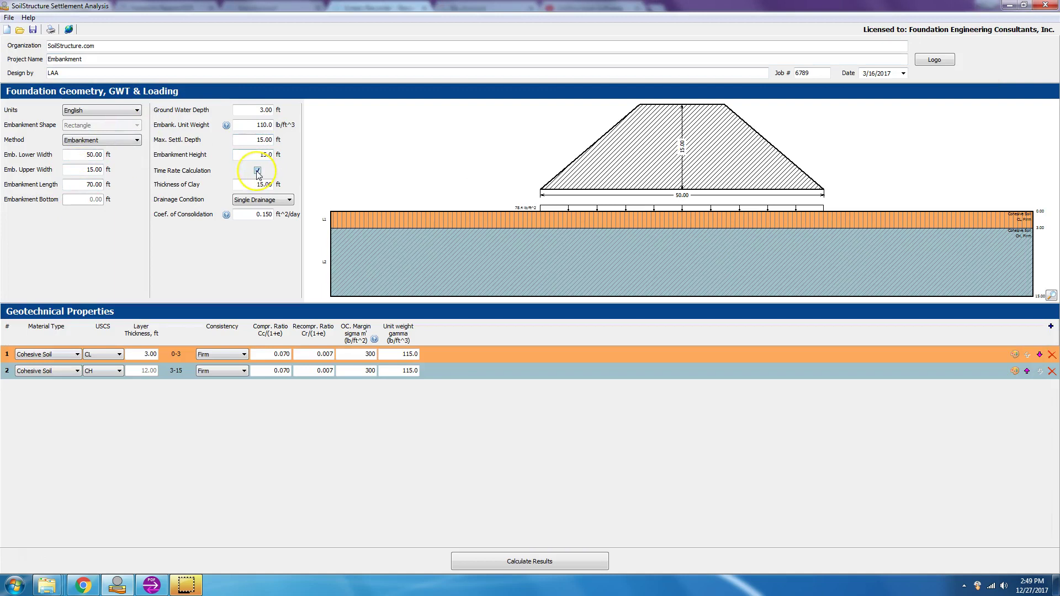
left_click(515, 241)
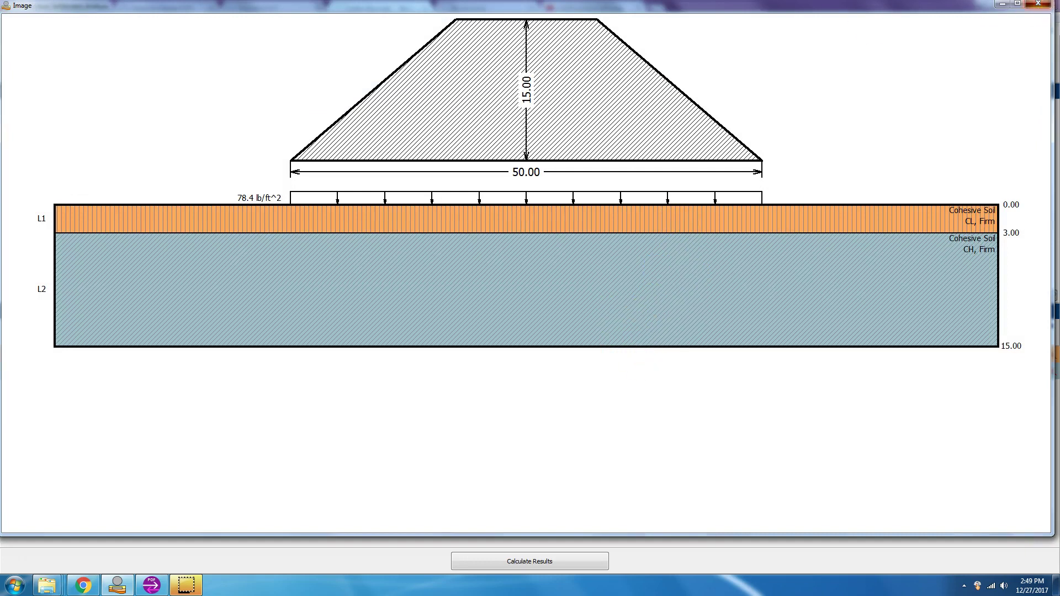
left_click(1038, 4)
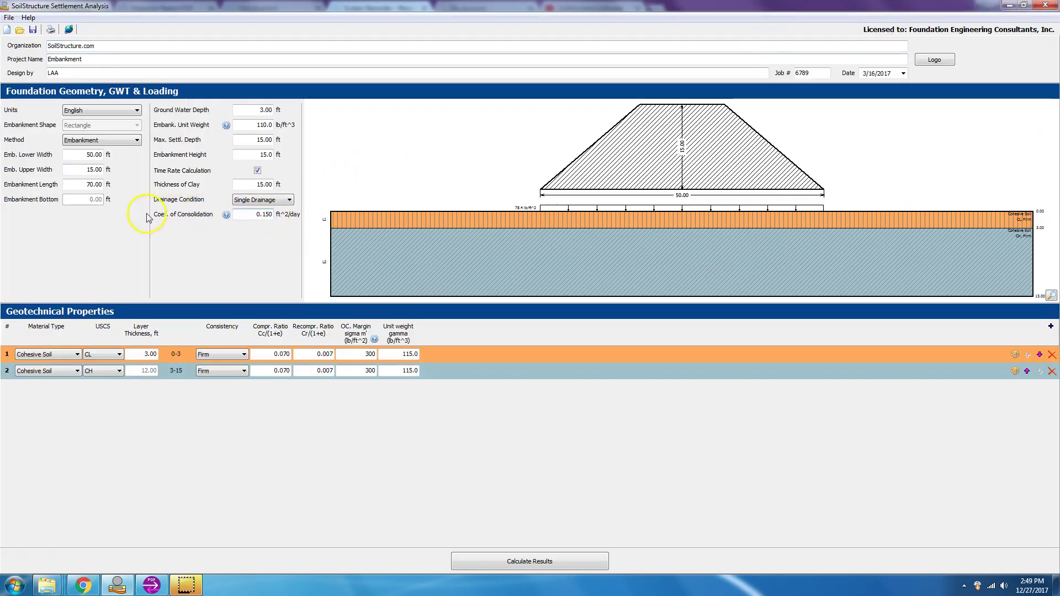
Step: Change the coefficient of consolidation from 0.150 to 0.05 ft^2/day
left_click(252, 214)
type("0.0")
left_click(251, 185)
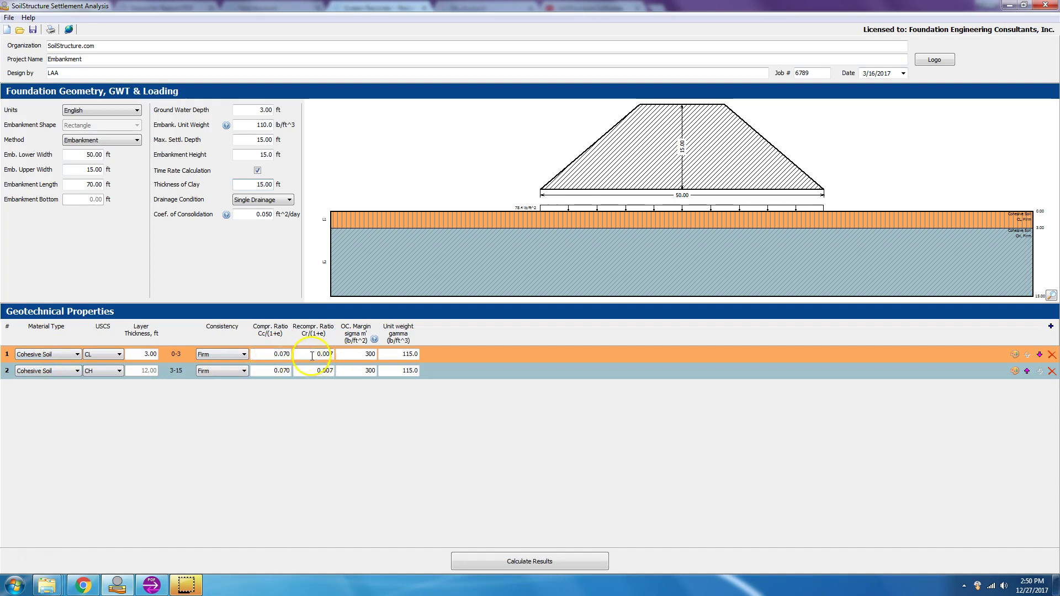
Step: Review layer 1's recompression ratio, OC margin and unit weight in the Geotechnical Properties table
left_click(331, 352)
left_click_drag(360, 358, 383, 354)
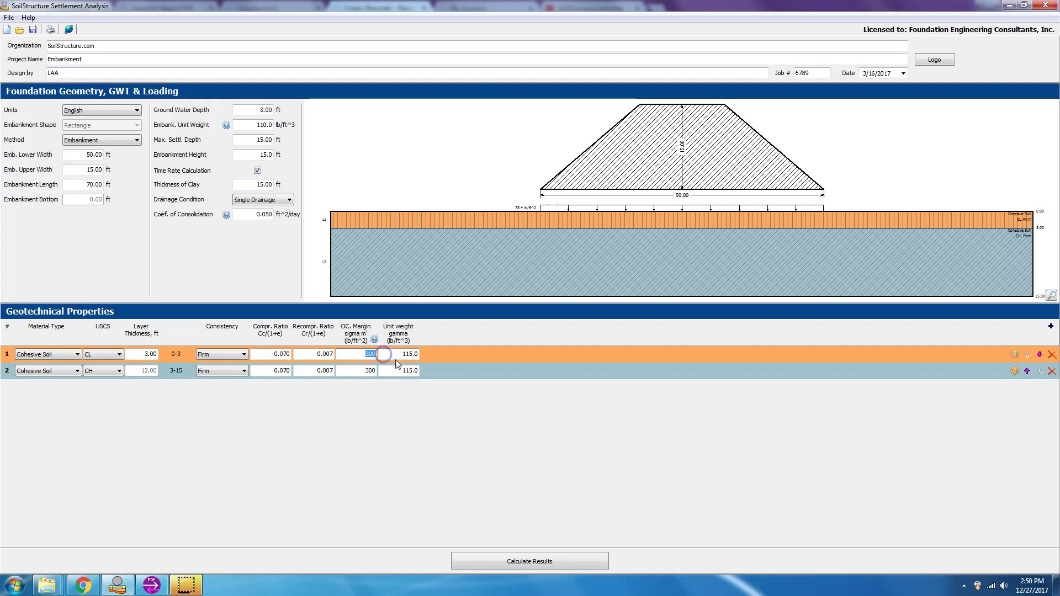
left_click(407, 354)
Step: Calculate the embankment results without saving: 4.51 in settlement, 21.96 years to 99% consolidation
left_click(552, 560)
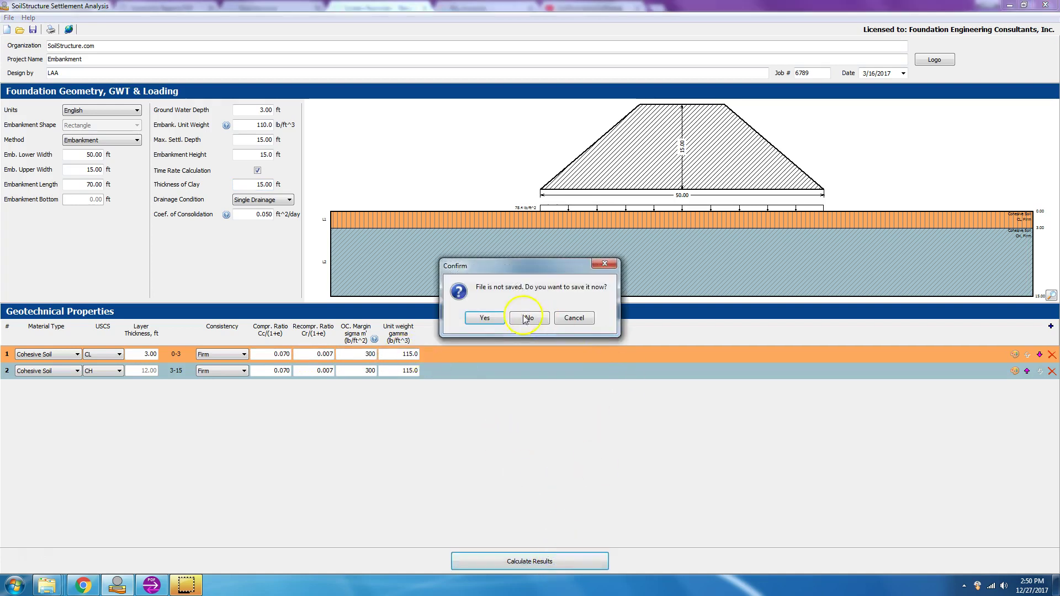
left_click(513, 317)
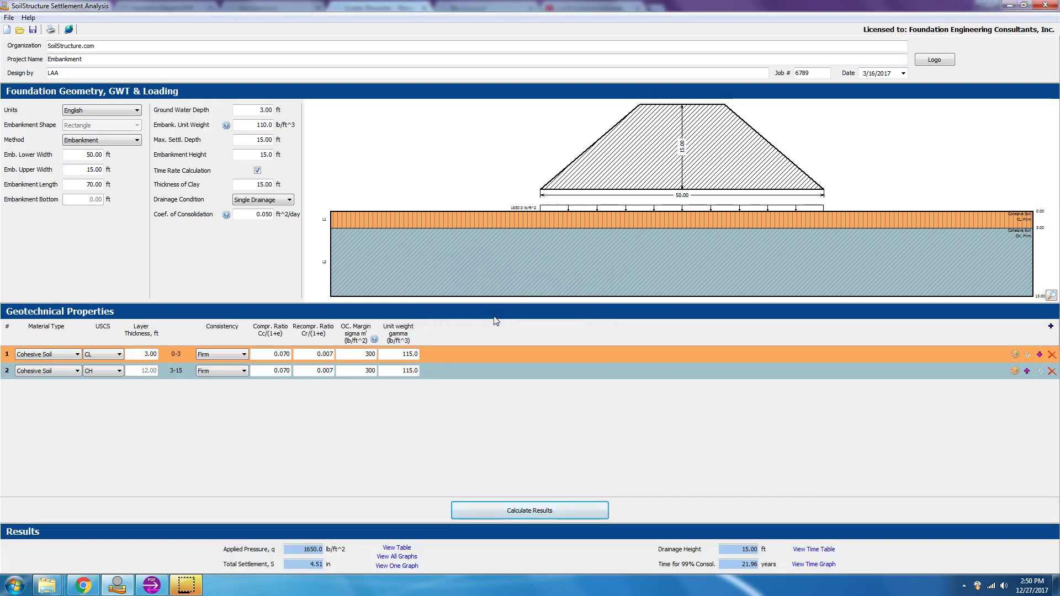